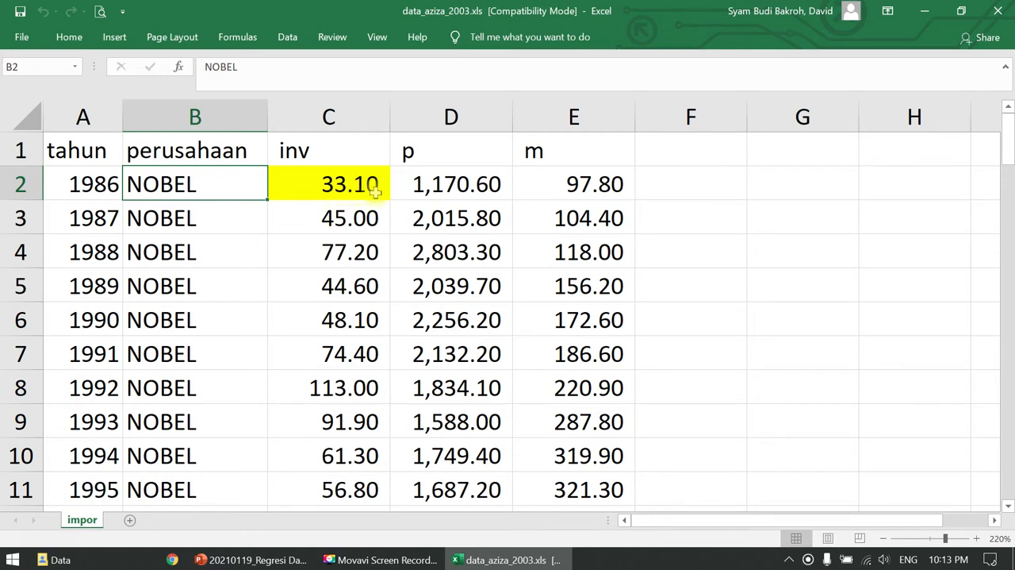
- Check which regional format Windows uses in the Region settings, look through the available formats, and cancel the dialog
key(super)
text(regio)
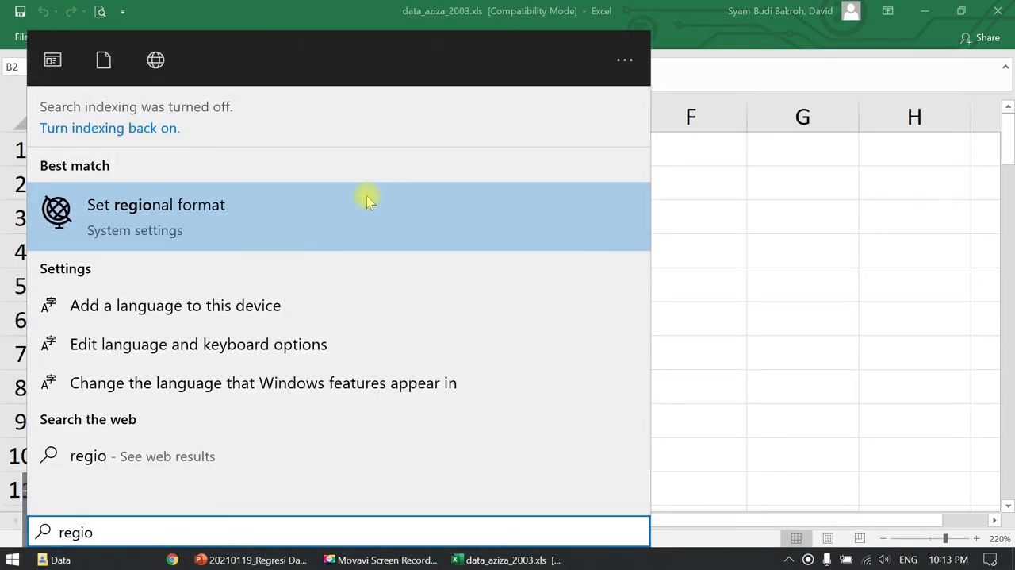
click(211, 225)
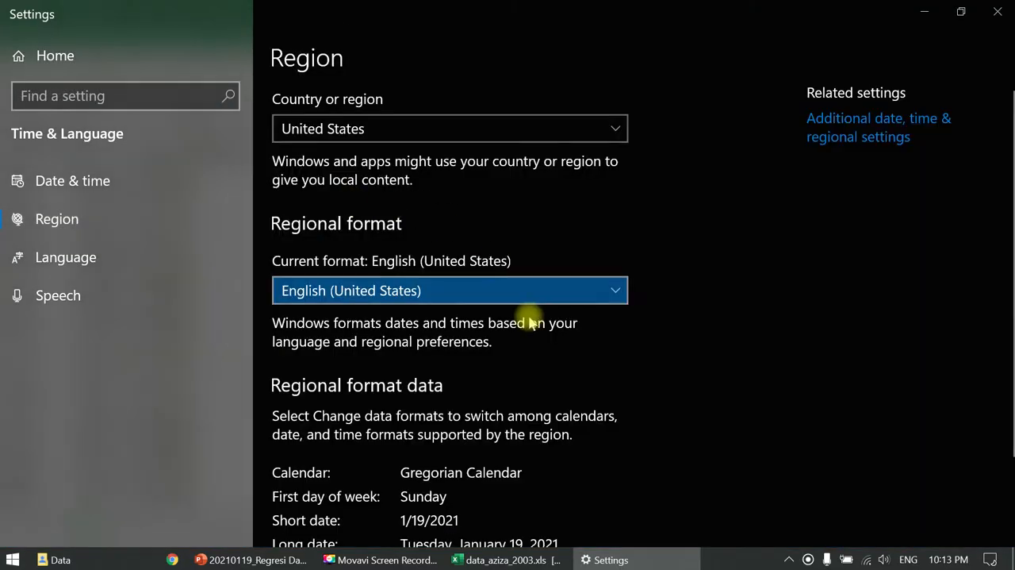
scroll(529, 318, down, 1)
click(880, 110)
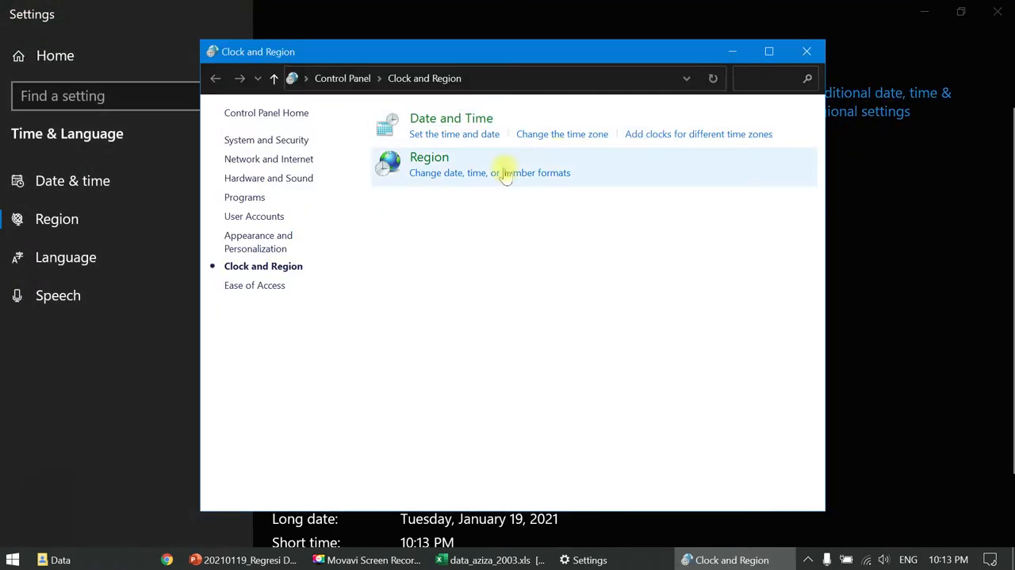
click(454, 171)
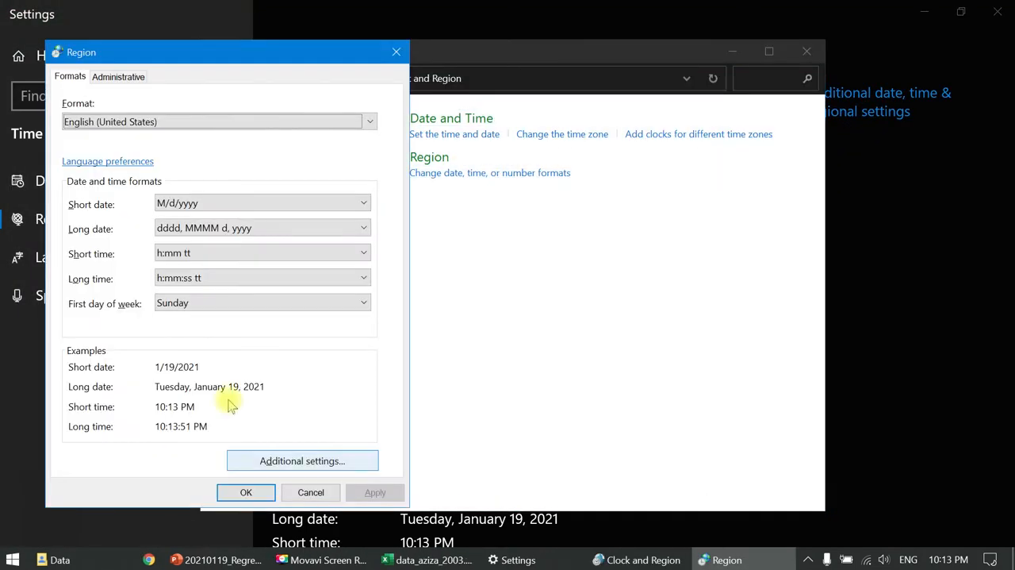
click(199, 125)
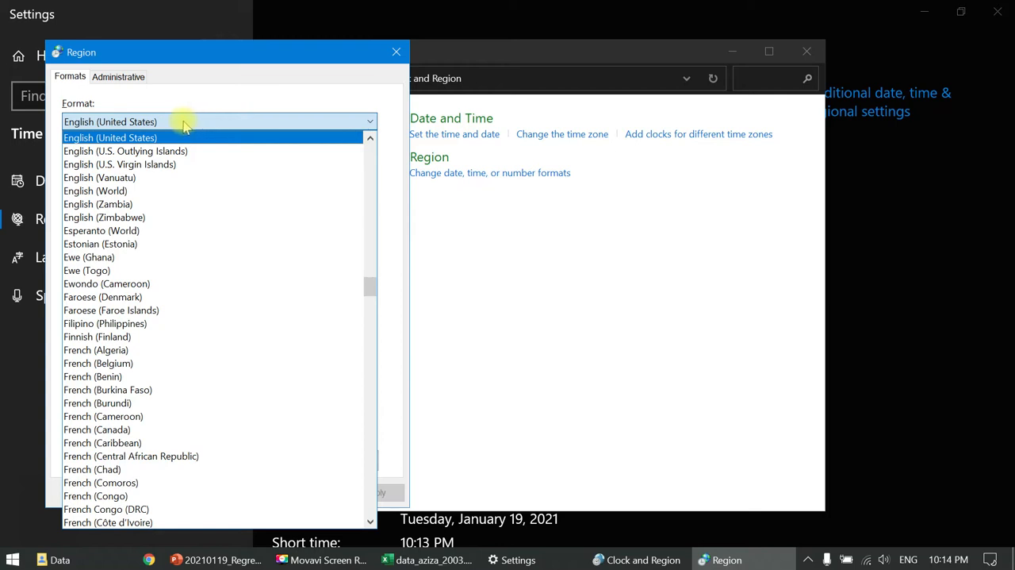
click(269, 109)
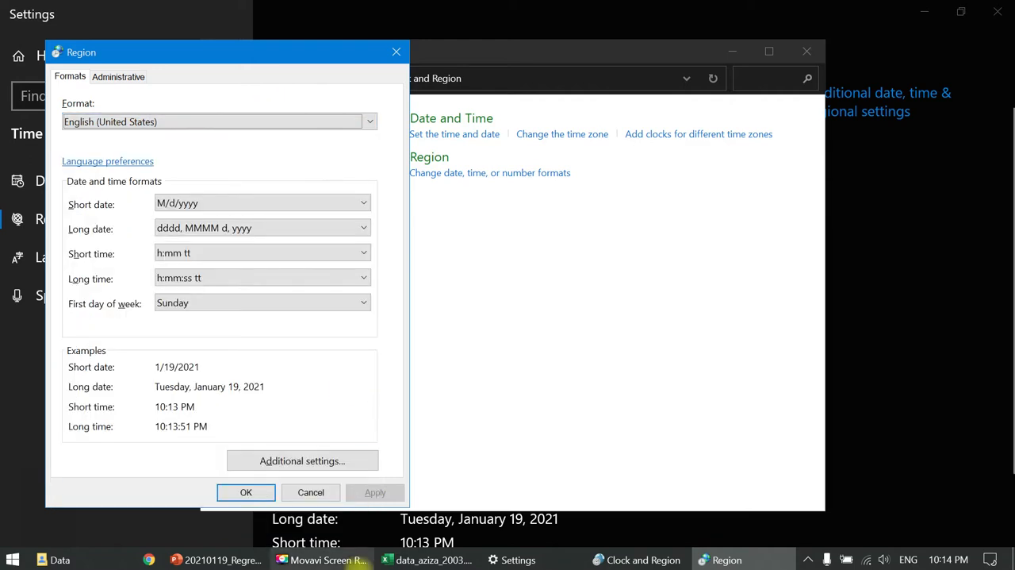
click(310, 493)
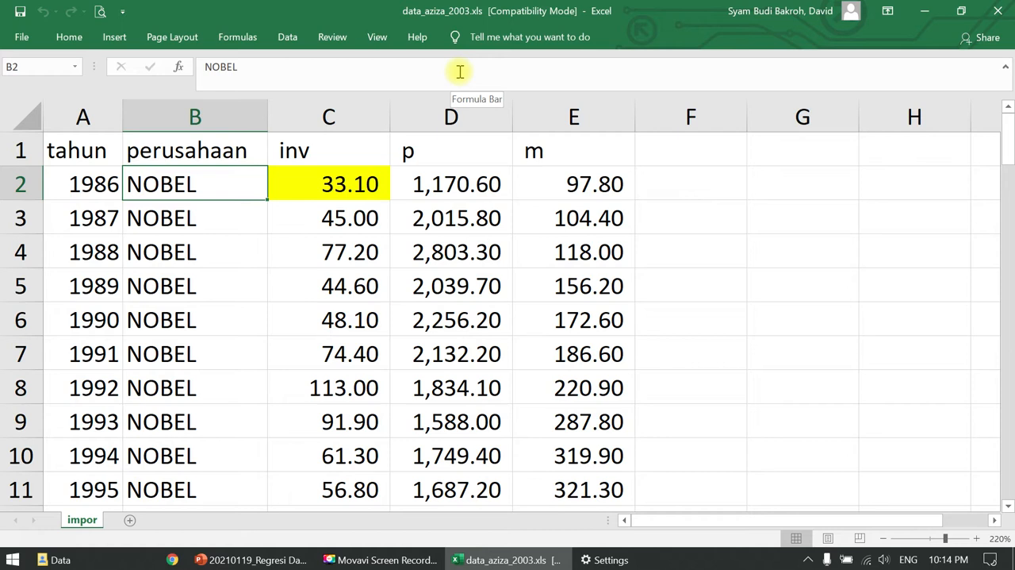
- Examine the tahun and perusahaan columns of data_aziza_2003.xls for the year range and the companies covered
click(109, 184)
scroll(120, 200, down, 1)
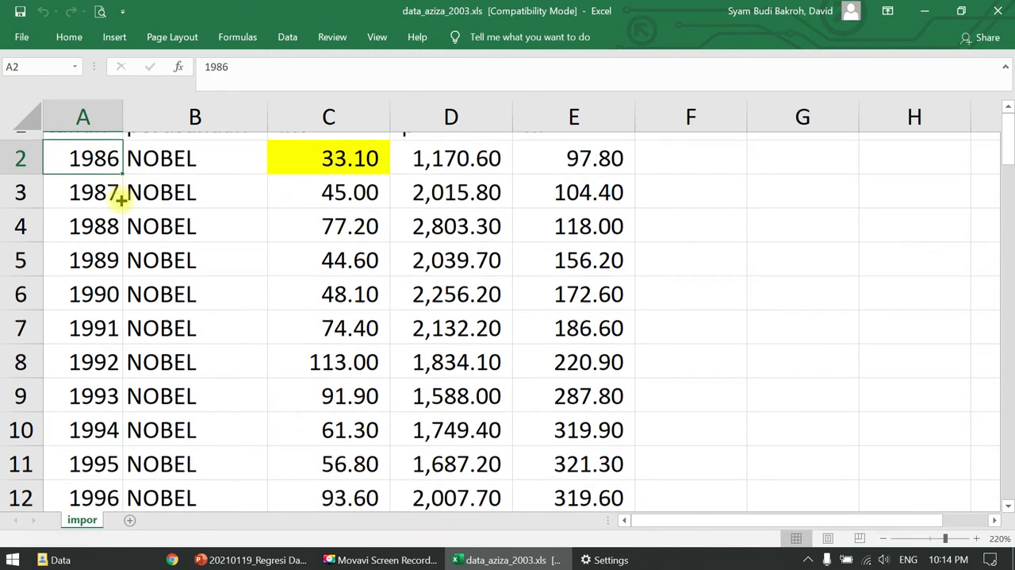
scroll(121, 200, down, 3)
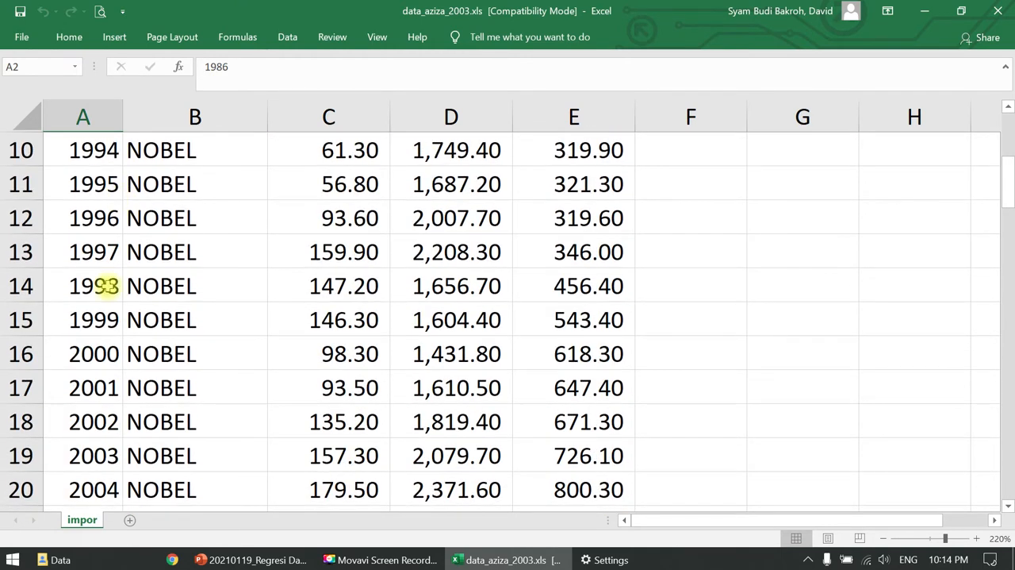
scroll(108, 298, down, 2)
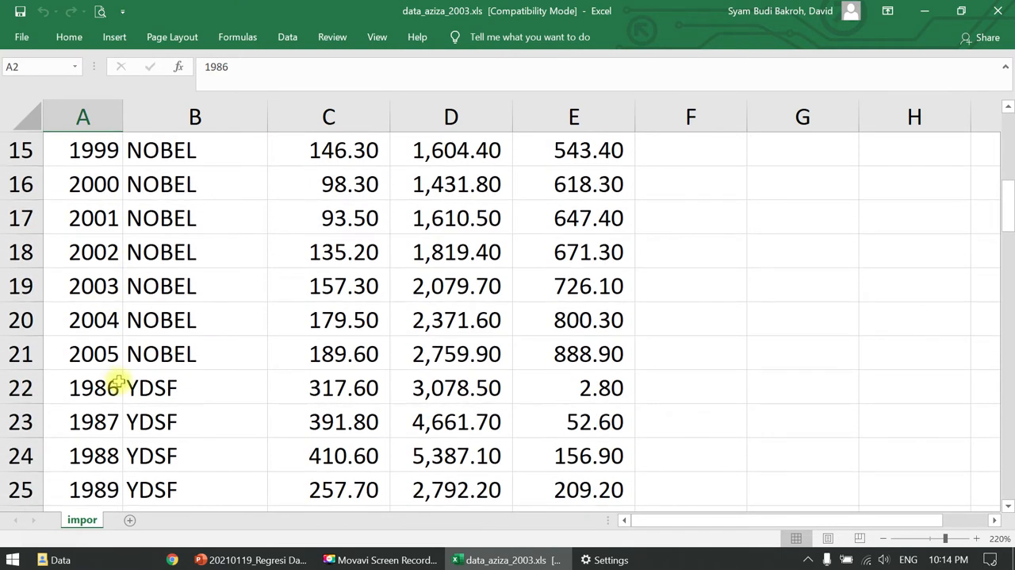
click(103, 358)
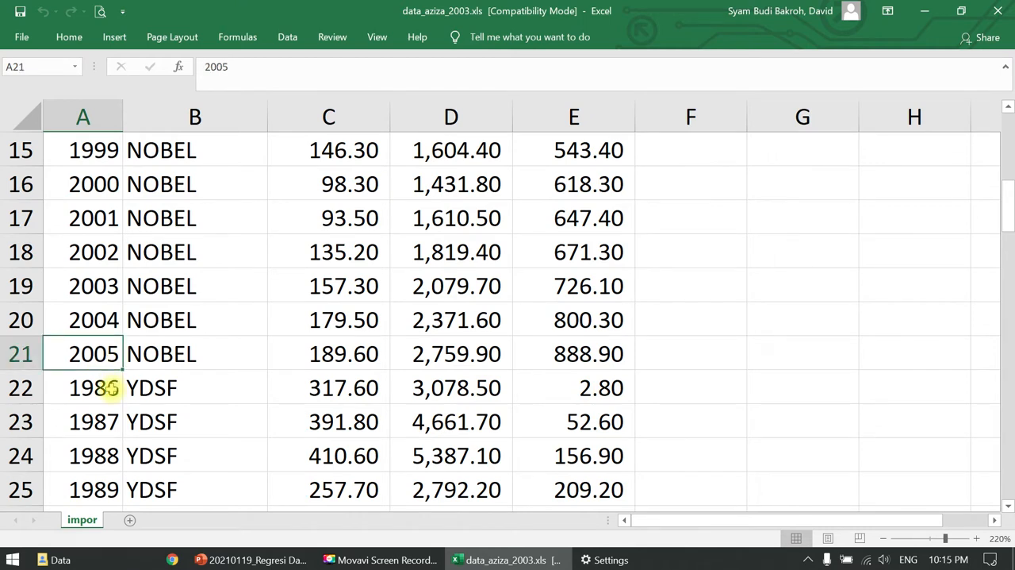
scroll(141, 377, up, 5)
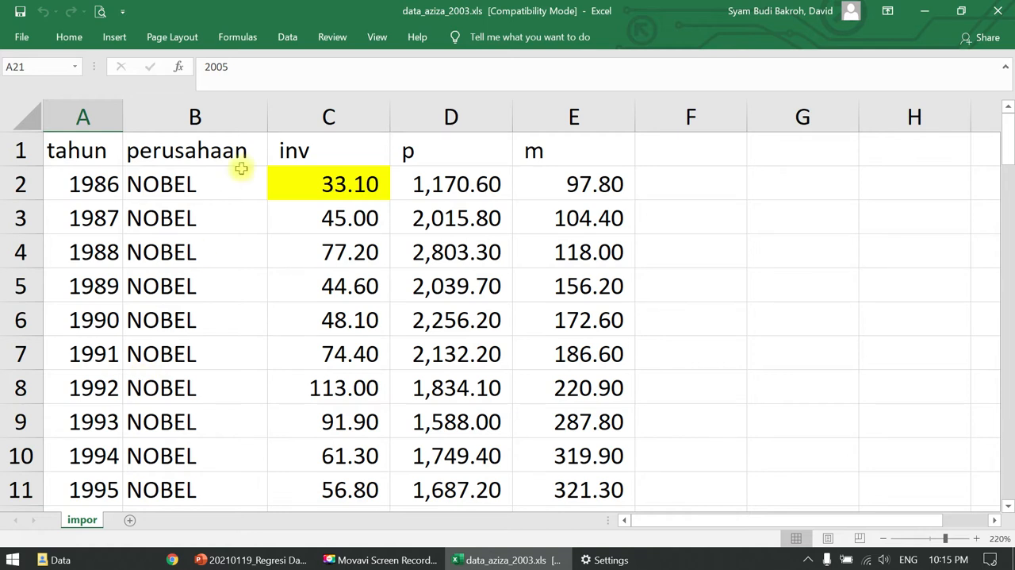
click(213, 178)
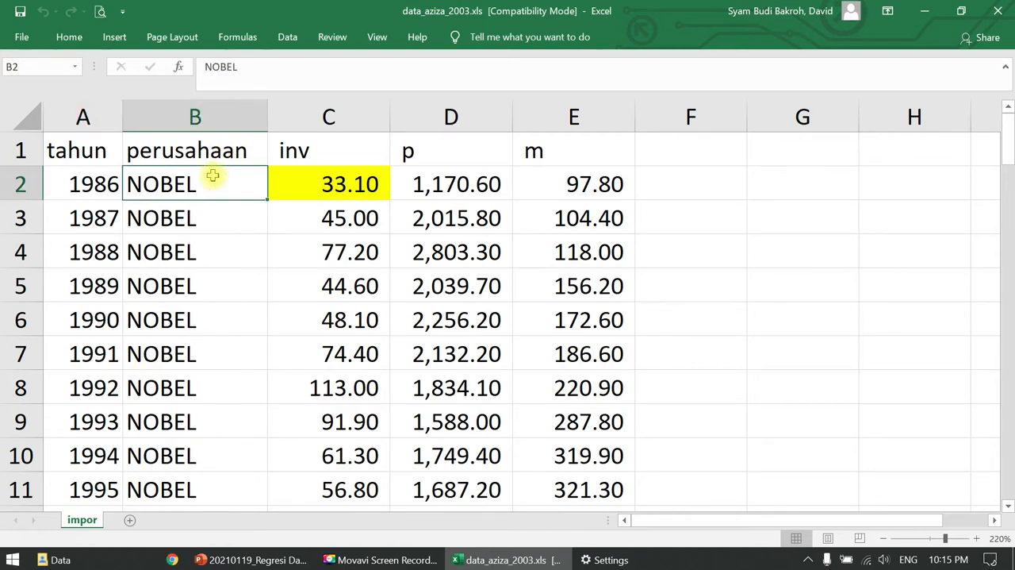
scroll(213, 178, down, 19)
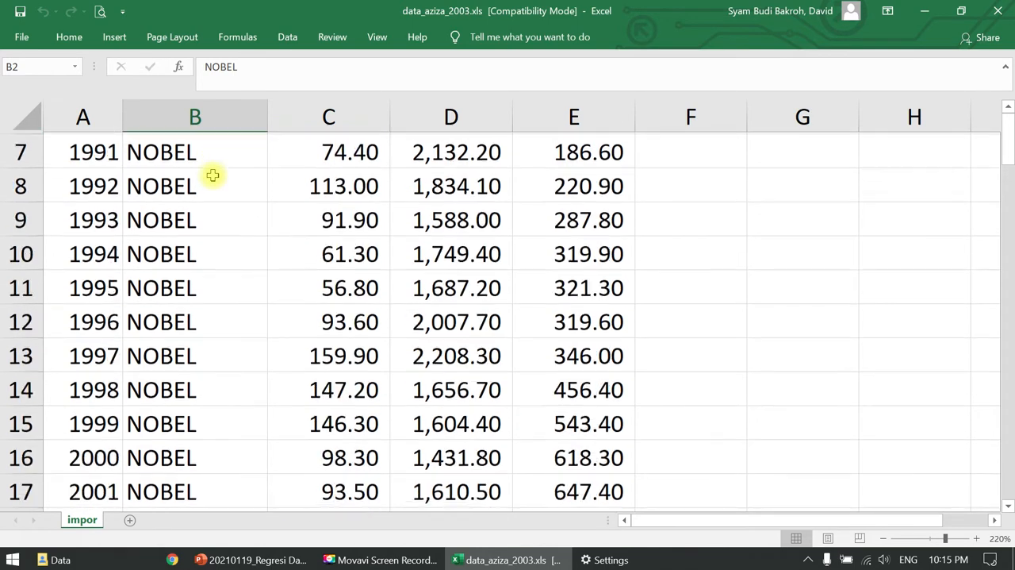
scroll(213, 176, down, 2)
click(212, 176)
key(ctrl+Up)
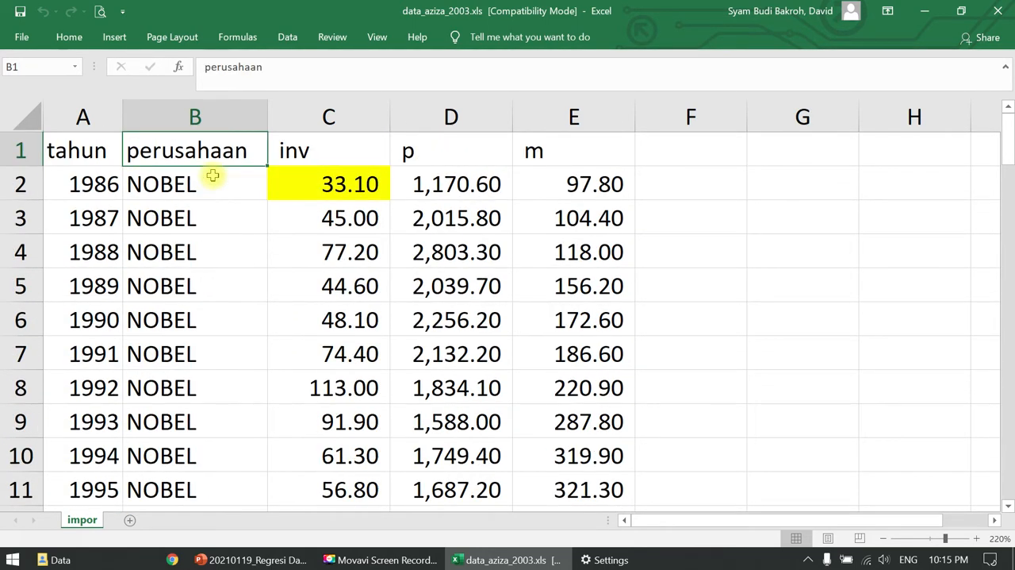
- Copy all company names from B2 downward into column A of a new blank workbook
click(213, 176)
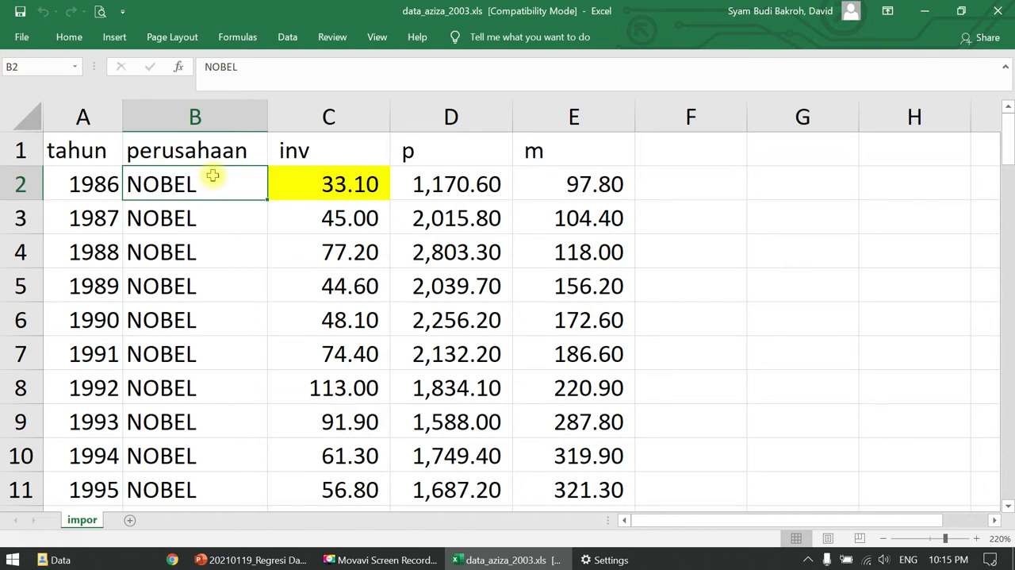
key(ctrl+shift+Down)
key(ctrl+c)
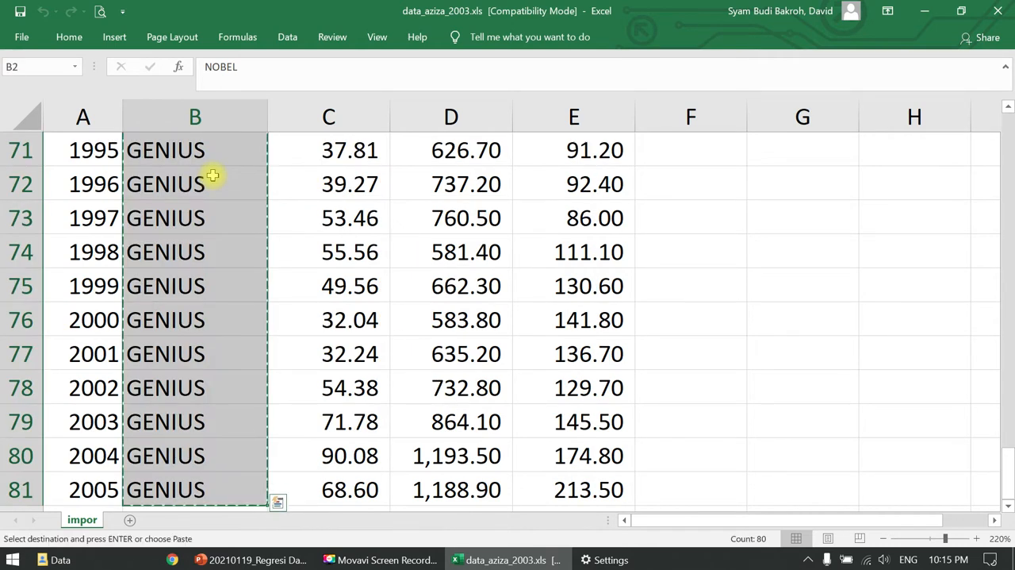
key(ctrl+n)
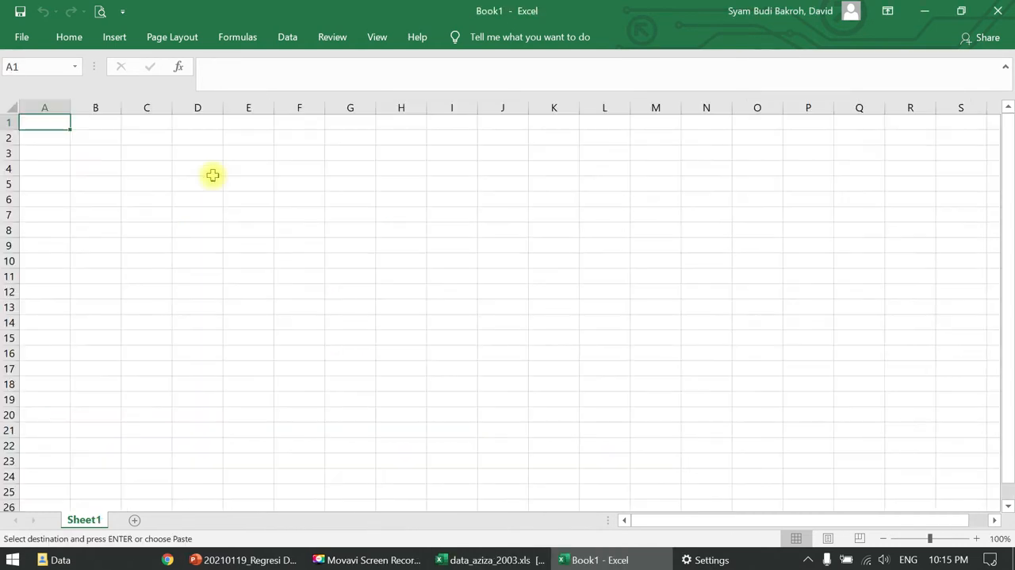
key(ctrl+v)
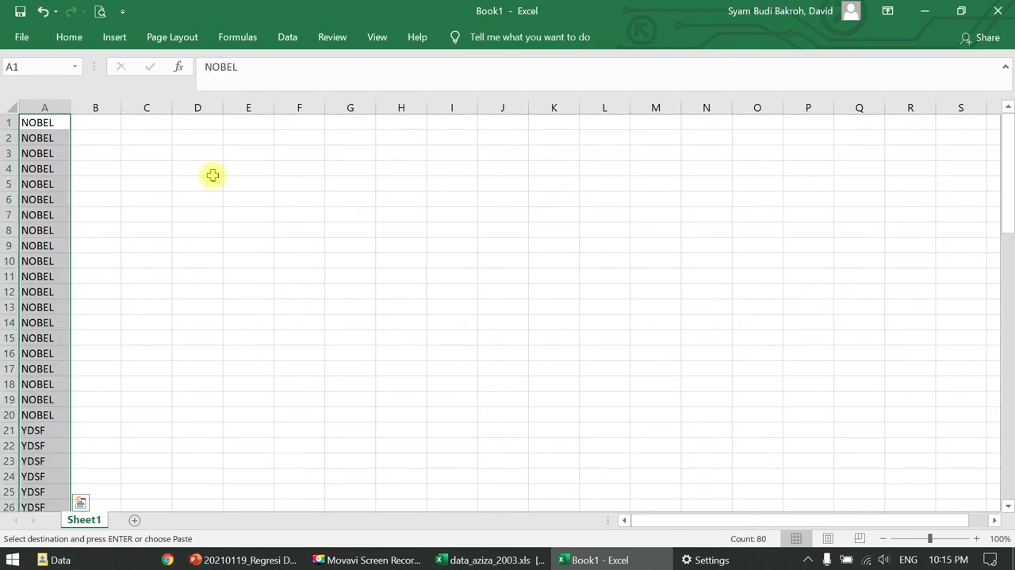
- Remove the duplicate company names from column A of the new workbook, without treating the first row as headers
click(69, 37)
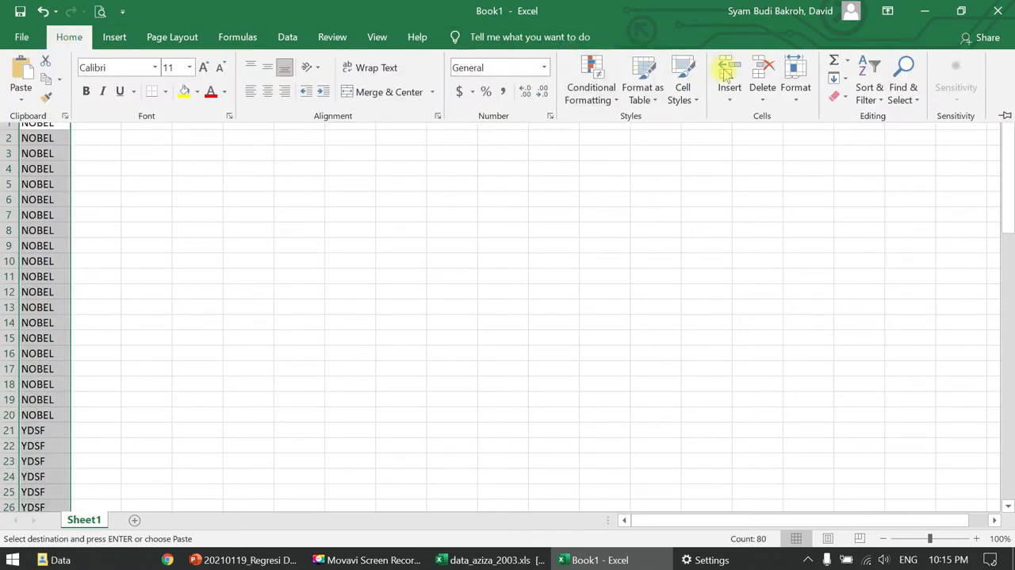
click(286, 37)
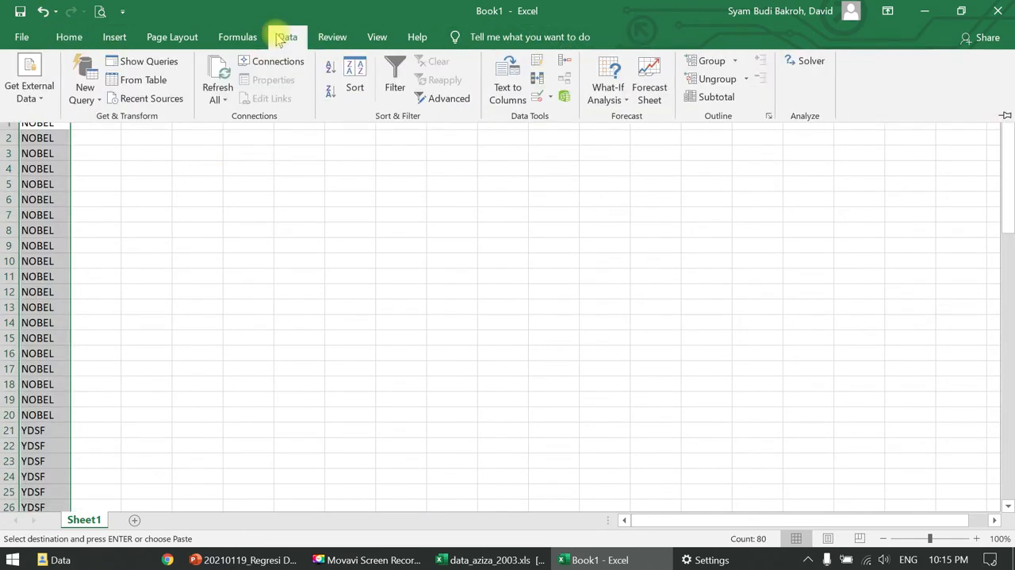
click(538, 79)
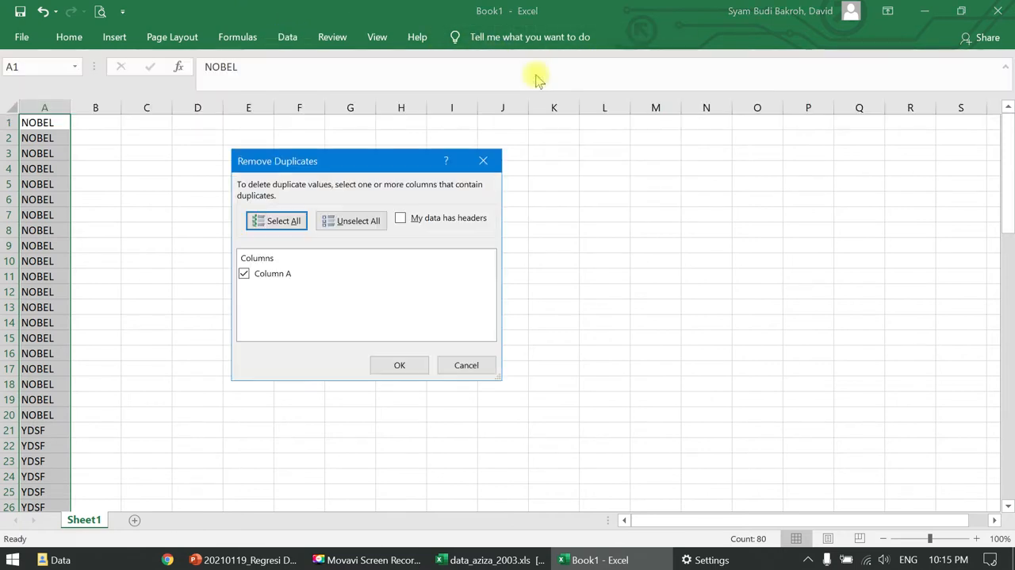
click(401, 364)
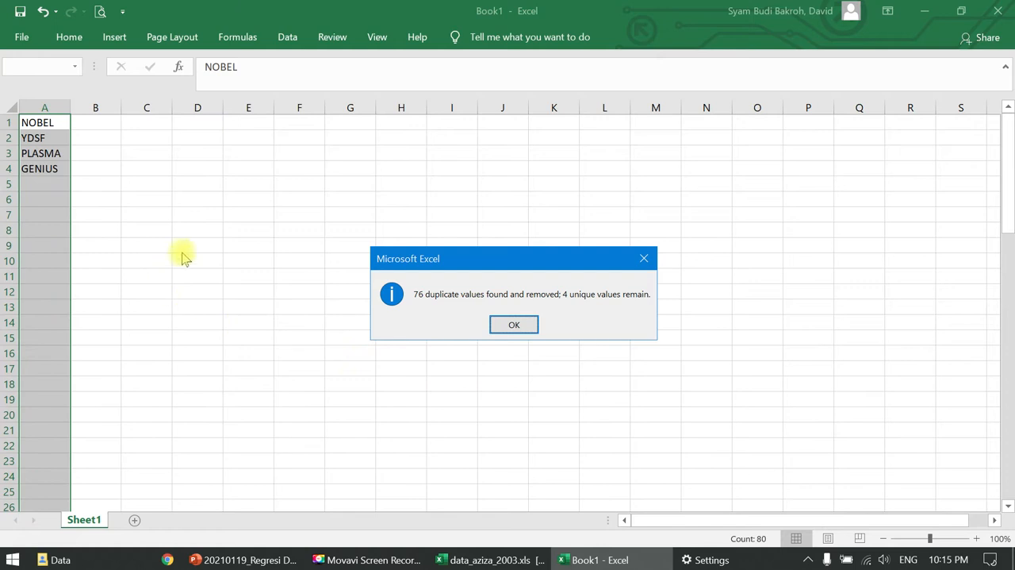
click(536, 326)
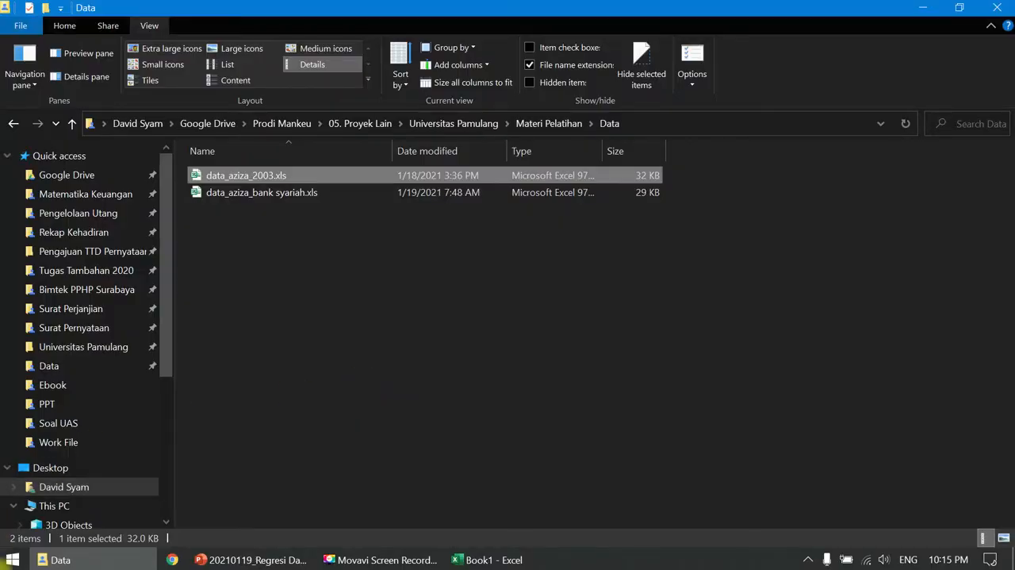
- Launch EViews 9 (x64) from Windows
click(4, 564)
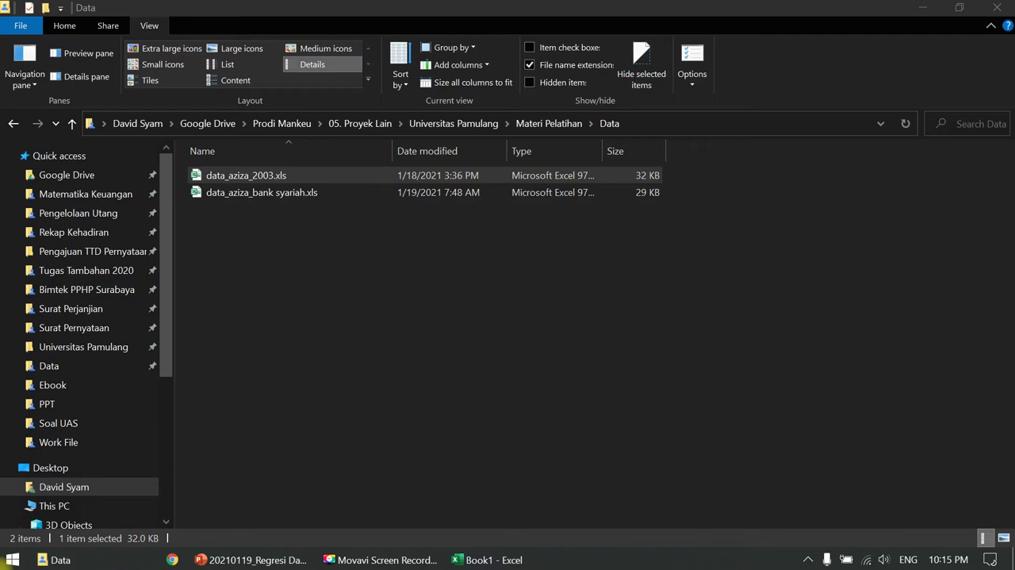
click(11, 562)
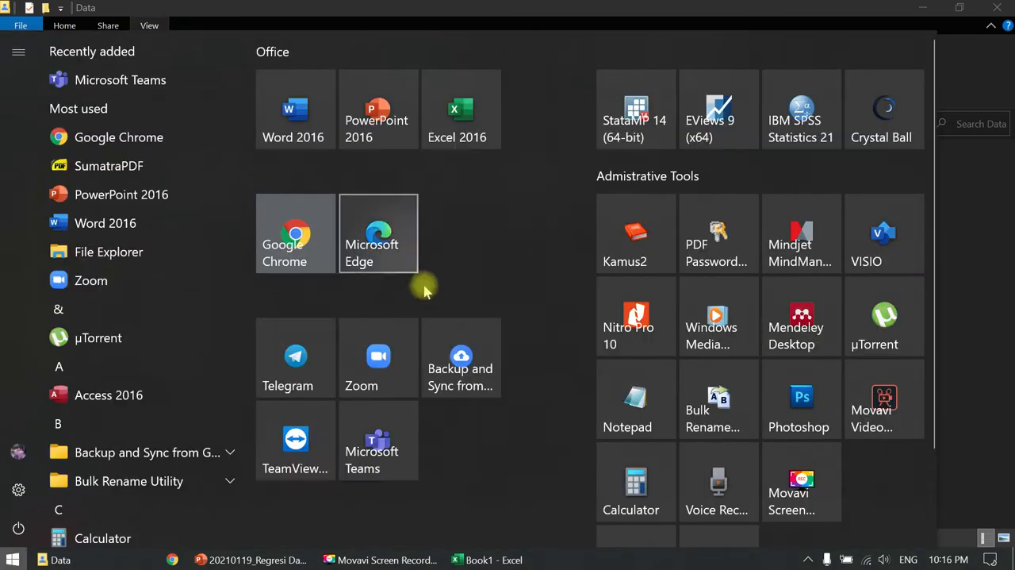
click(728, 117)
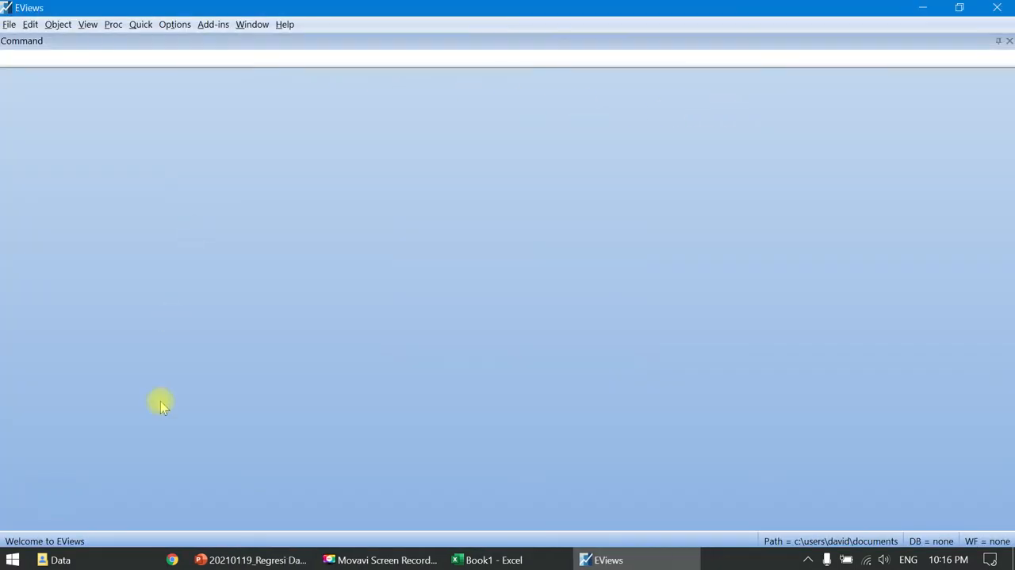
click(108, 559)
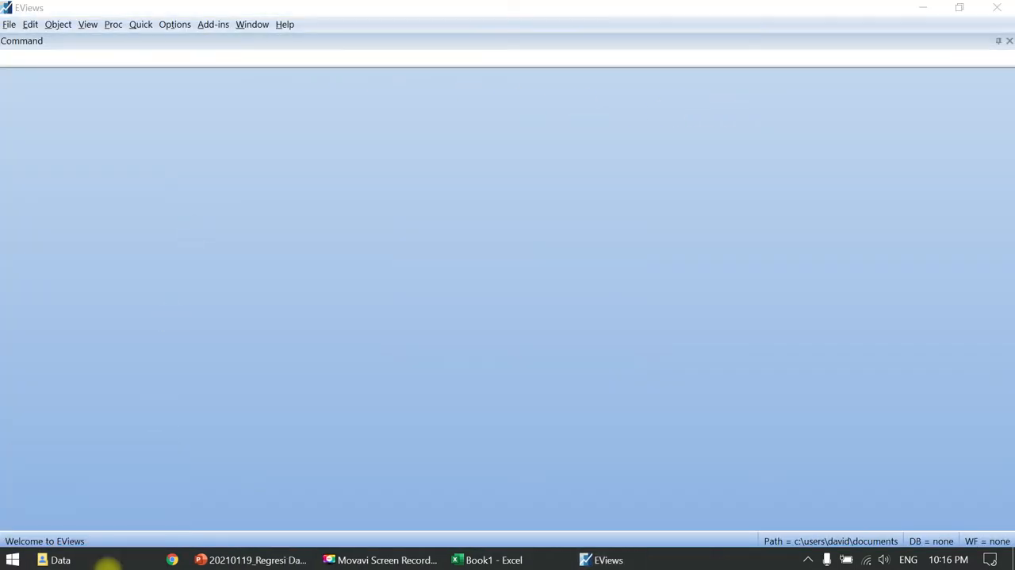
- Create a dated, regular-frequency workfile with annual data, starting in 1986 and ending in 2005
click(9, 25)
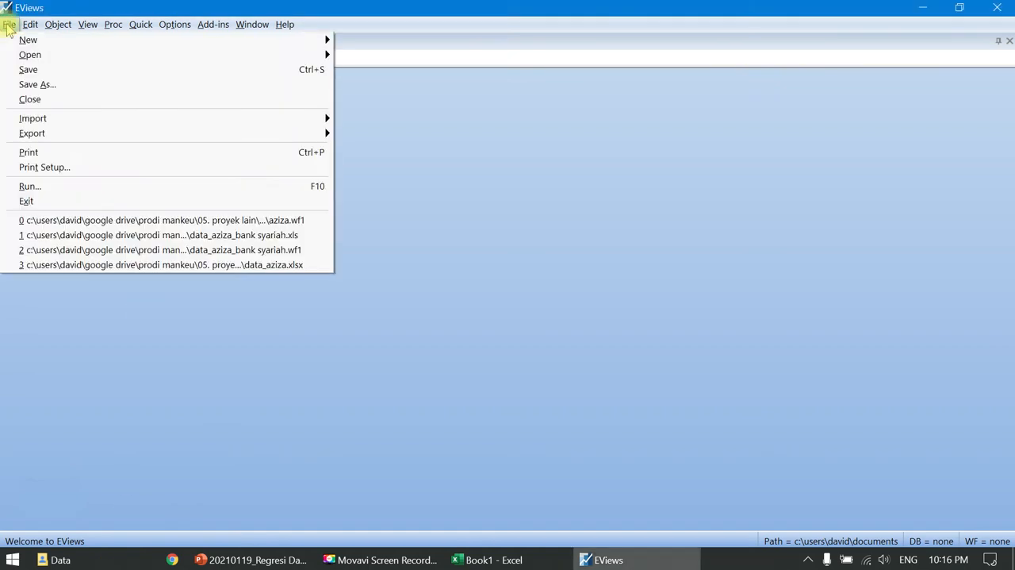
mouse_move(65, 44)
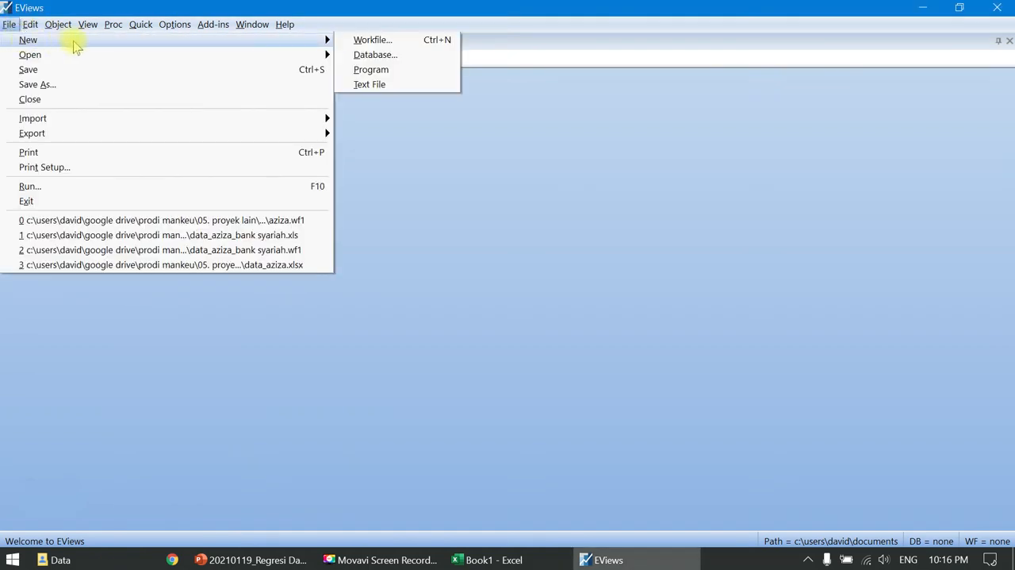
click(370, 40)
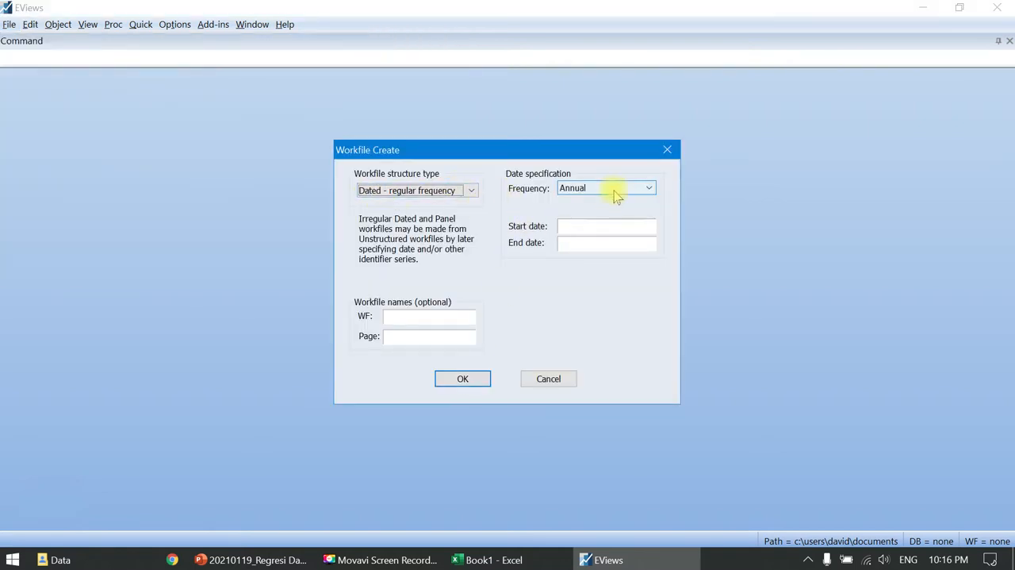
click(591, 225)
text(1)
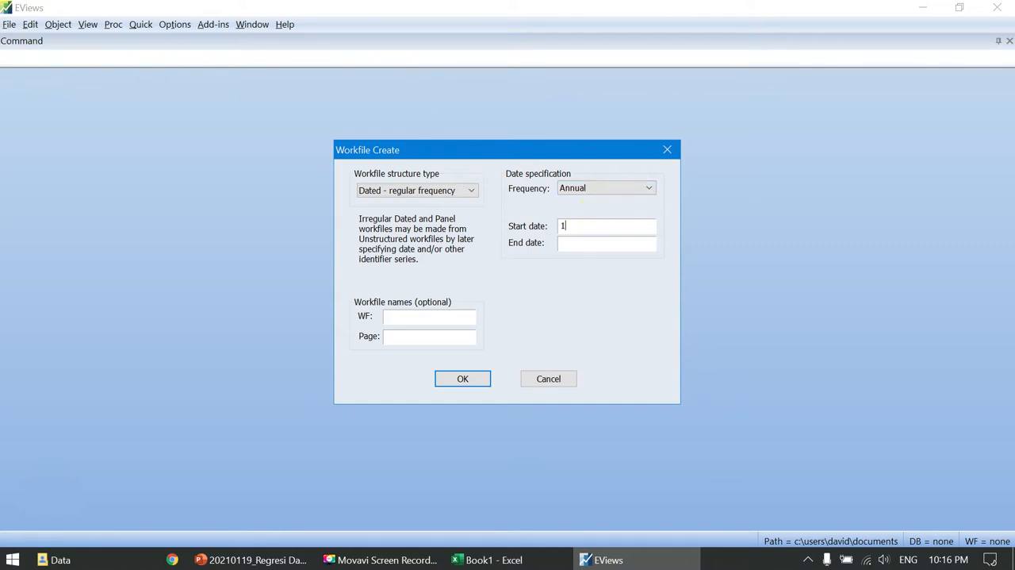
text(986)
key(Tab)
text(2005)
click(464, 383)
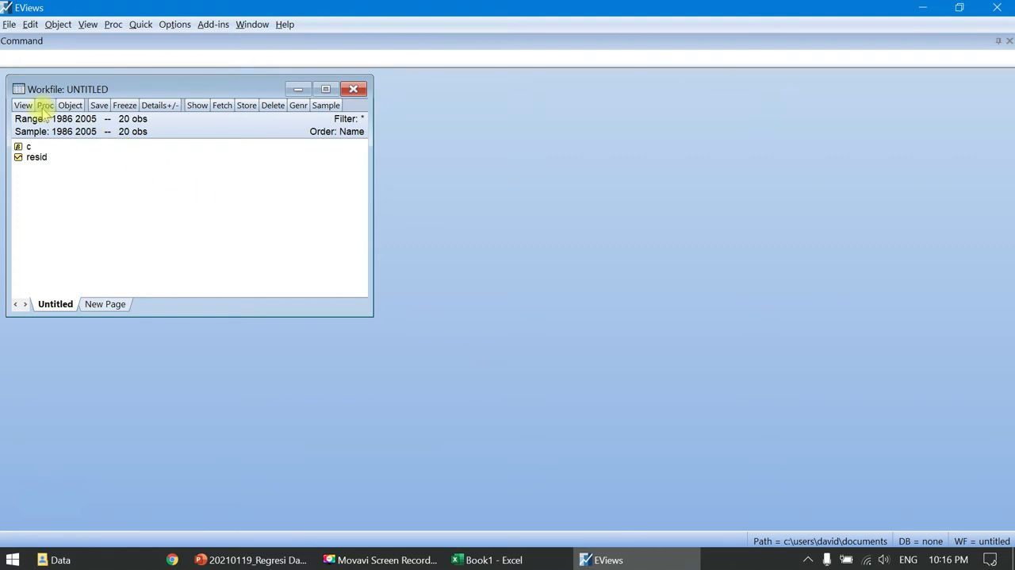
- Create a new Pool object in the workfile, ready for entering its cross-section identifiers
click(70, 105)
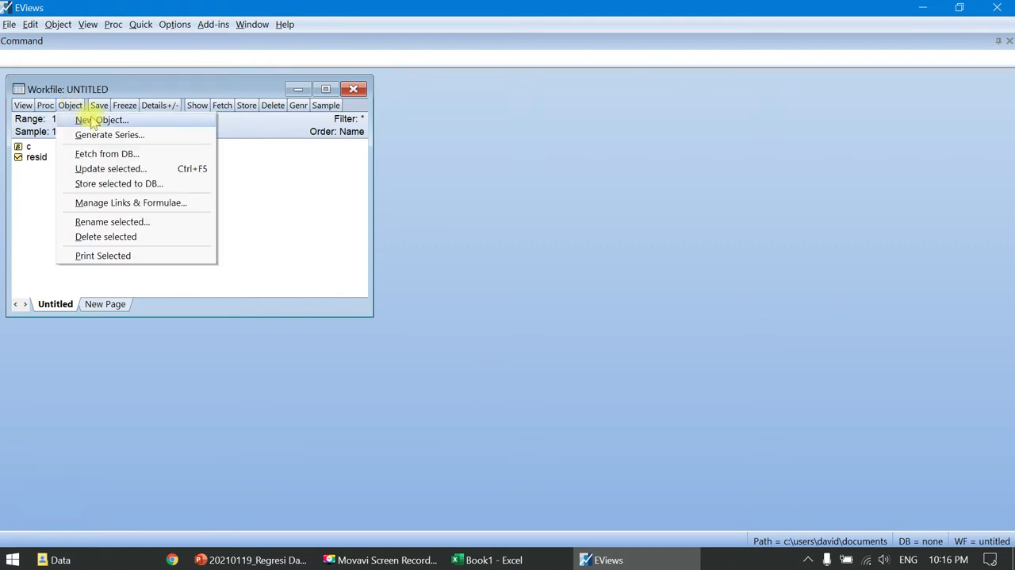
click(93, 120)
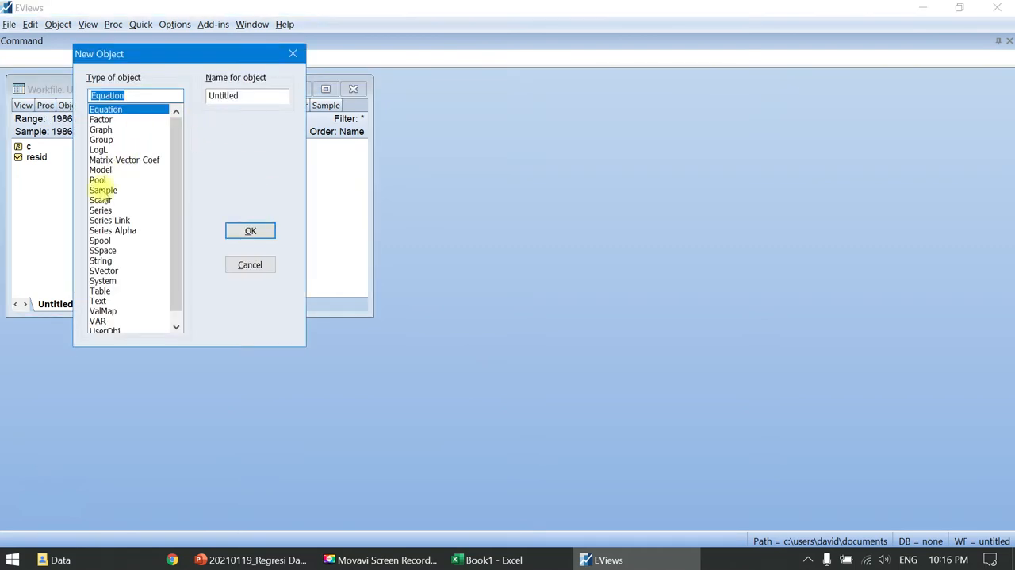
click(99, 181)
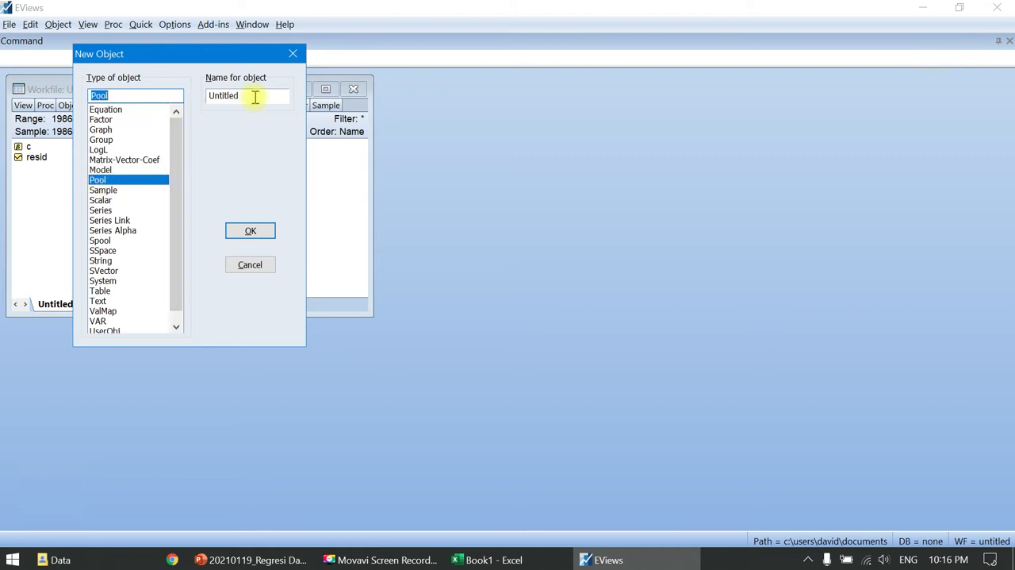
click(255, 230)
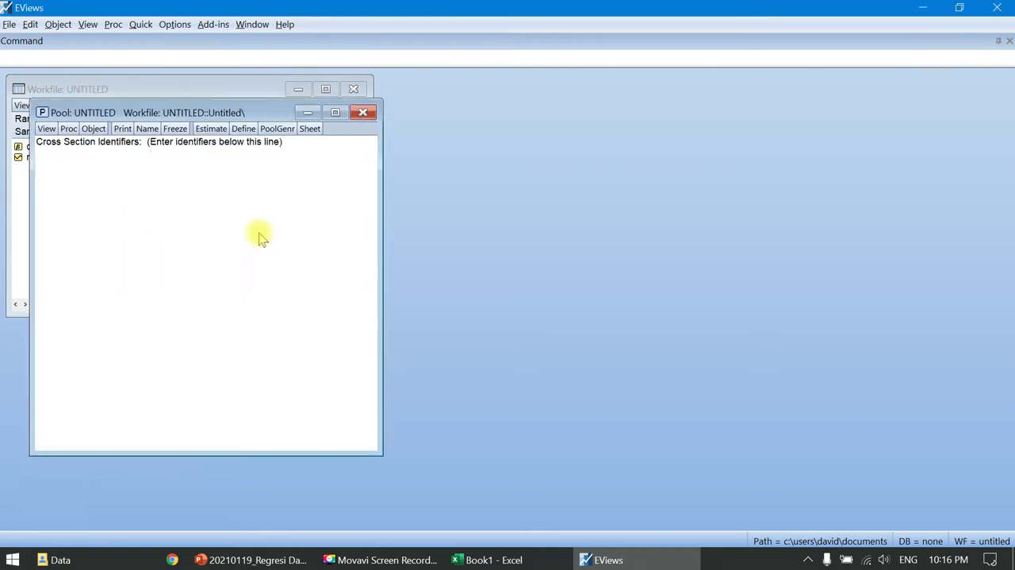
click(306, 158)
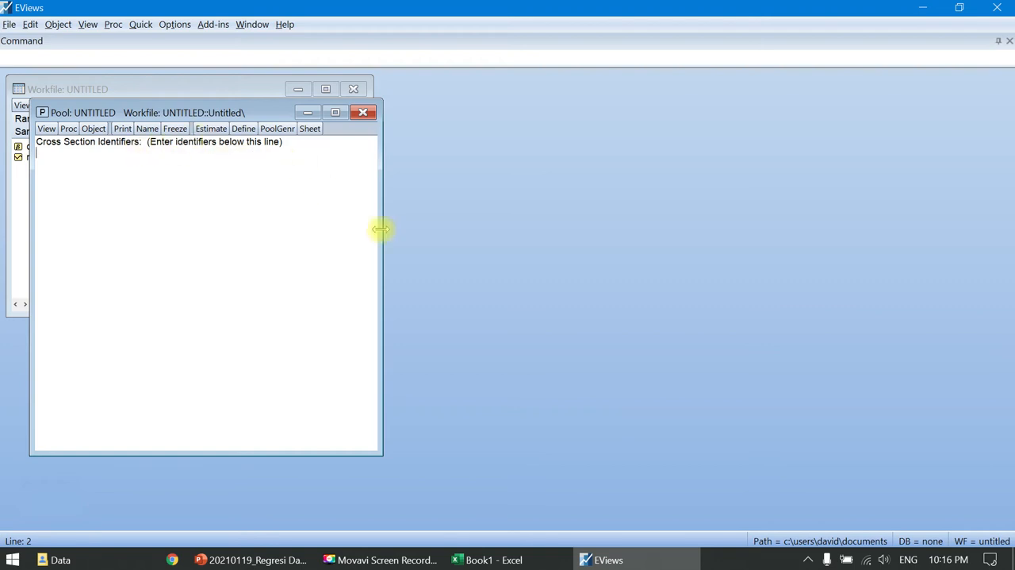
- Copy the company names in A1:A4 of the Book1 workbook in Excel into a new blank Notepad document
click(497, 560)
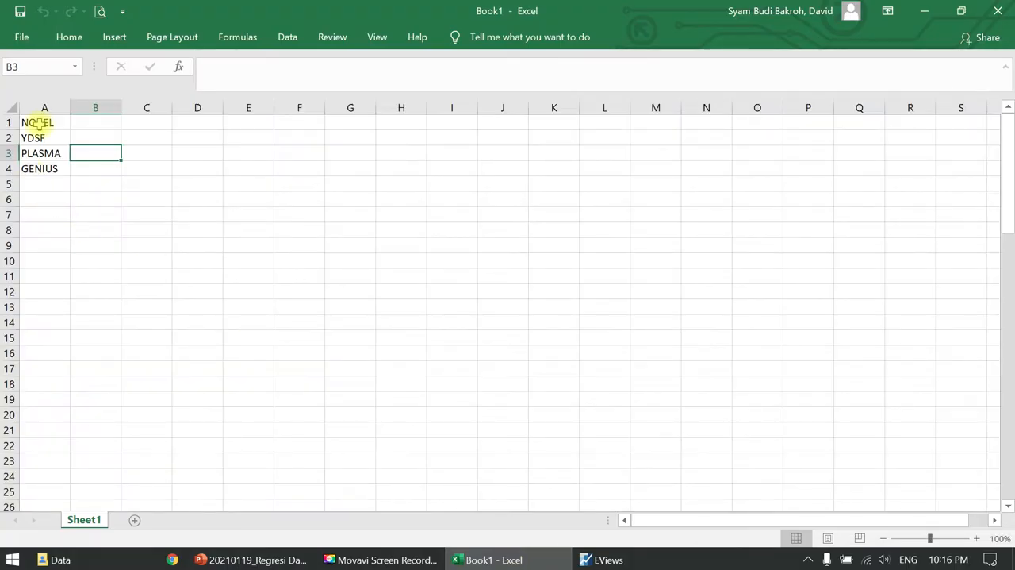
click(38, 123)
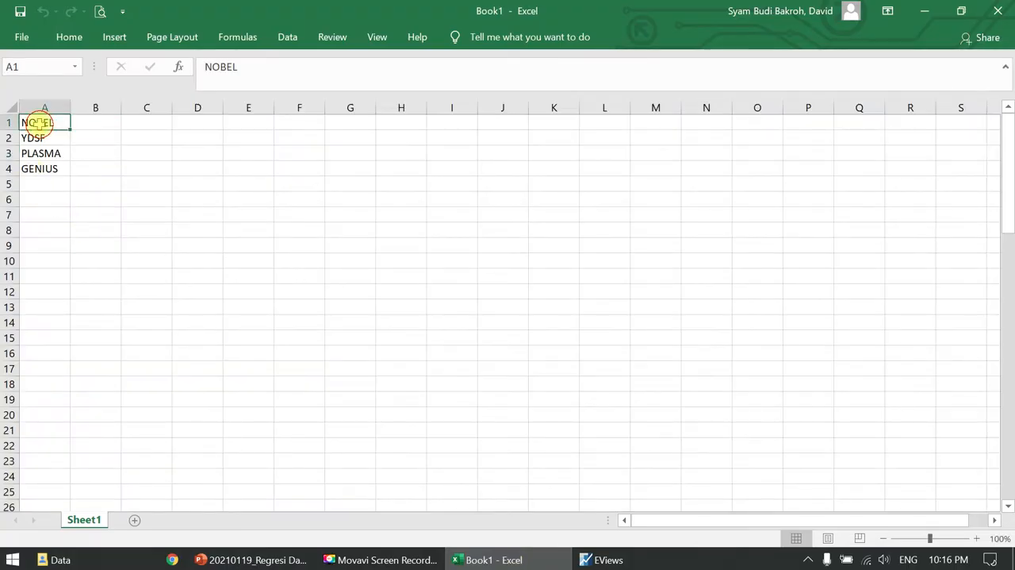
text(NOBEL YDSF PLASMA GENIUS)
key(ctrl+c)
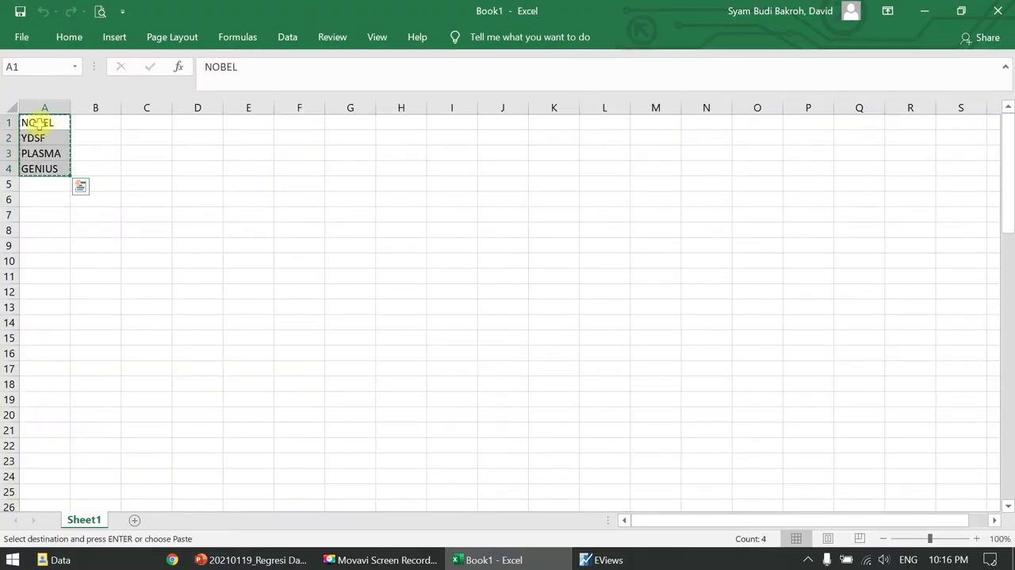
key(super)
text(note)
key(Return)
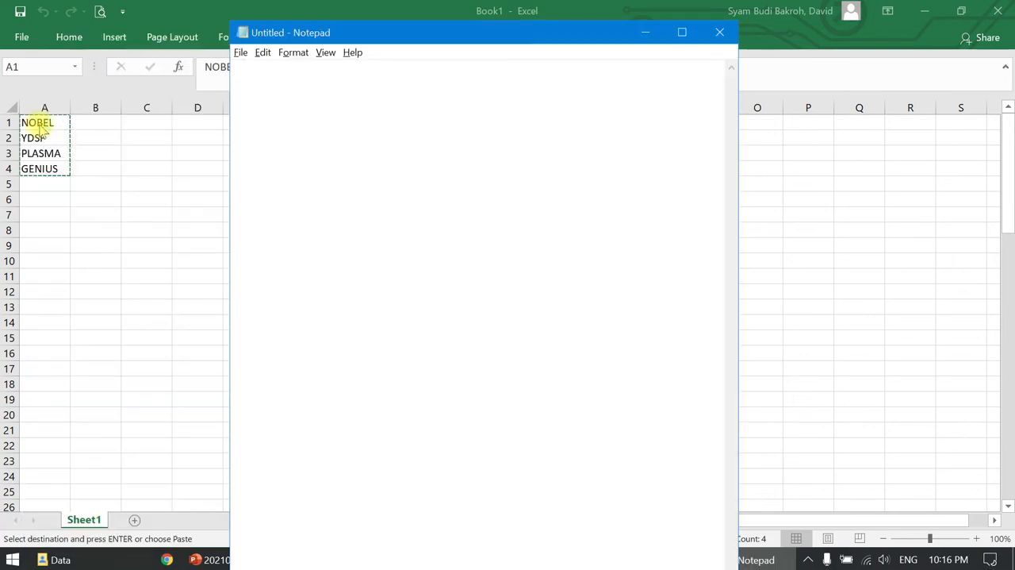
key(ctrl+v)
- Prefix each company name in the Notepad list with an underscore, from _NOBEL through _GENIUS
key(Up)
key(Up)
key(Up)
key(Up)
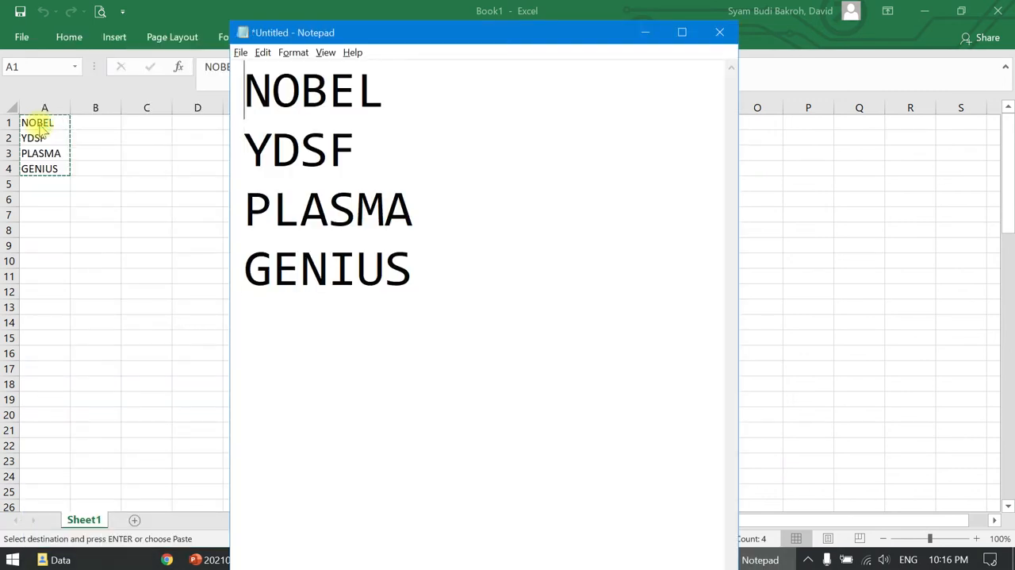
text(_)
key(Down)
key(Home)
text(_)
key(Down)
key(Home)
text(_)
key(Down)
key(Home)
text(_)
- Copy the whole underscored list from Notepad into the EViews pool as its cross-section identifiers
key(ctrl+a)
key(ctrl+c)
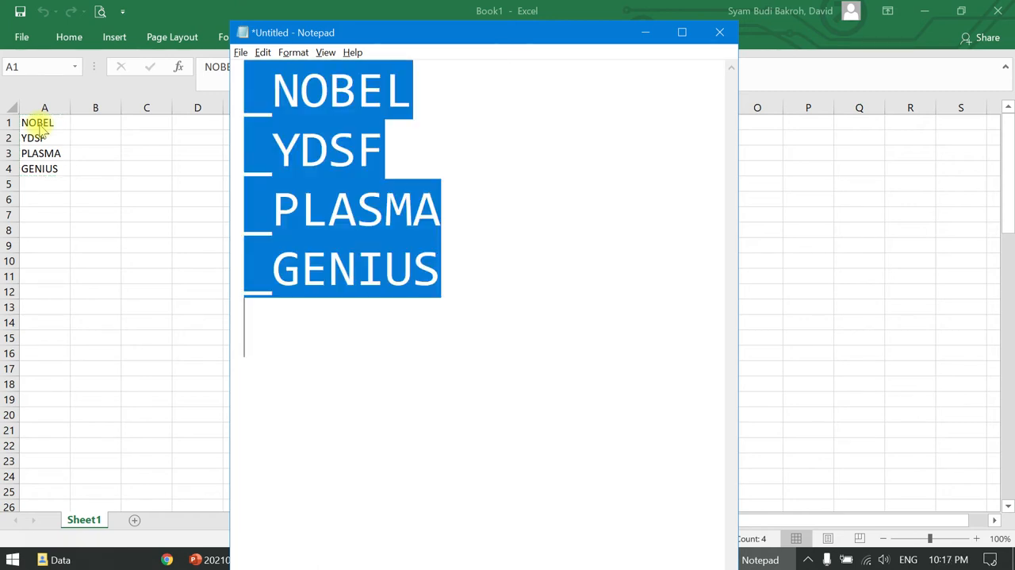
key(alt+Tab)
key(Tab)
click(90, 183)
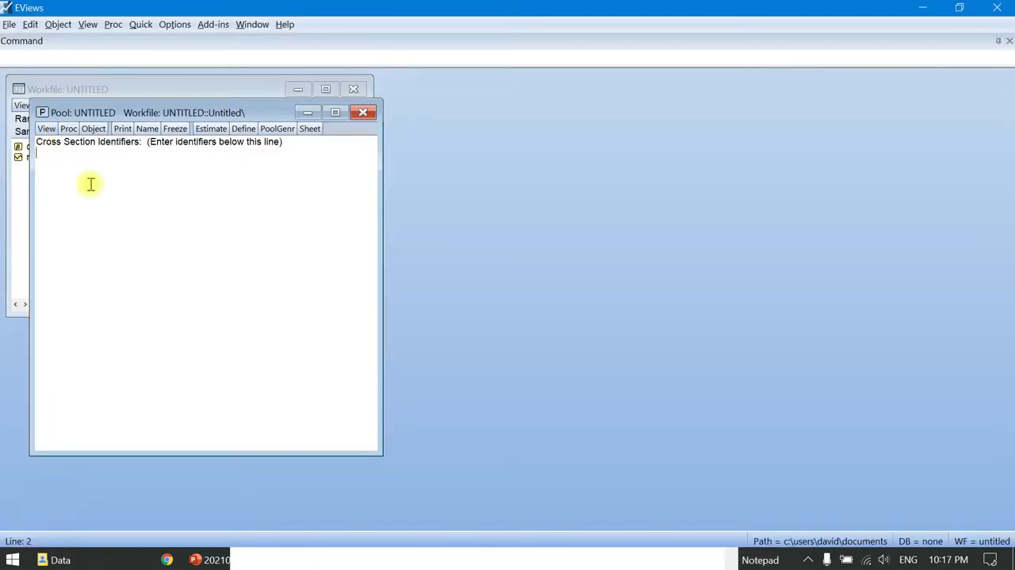
key(ctrl+v)
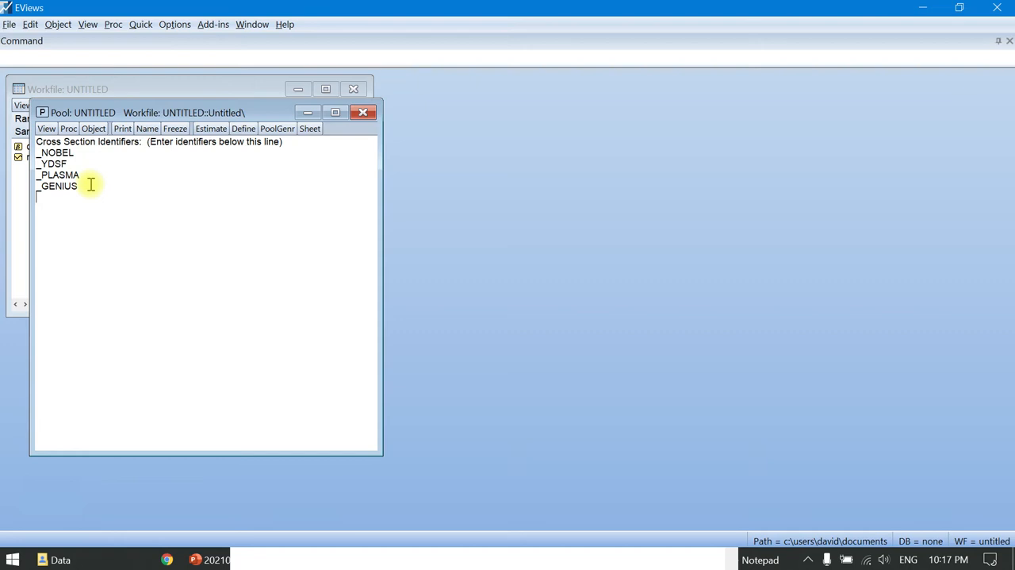
- Display the pool's stacked-data spreadsheet for the series inv? p? m?
click(47, 129)
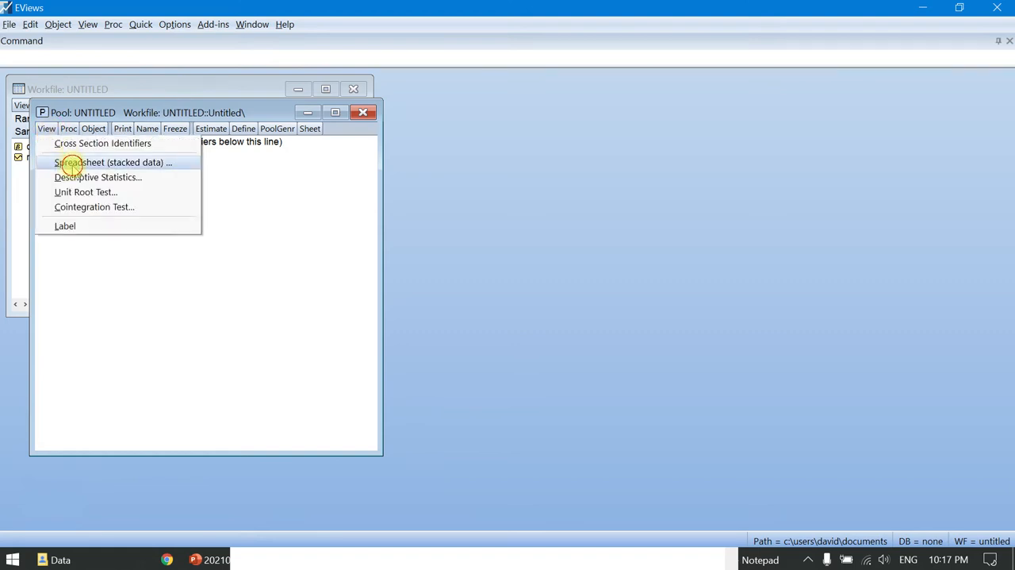
click(72, 163)
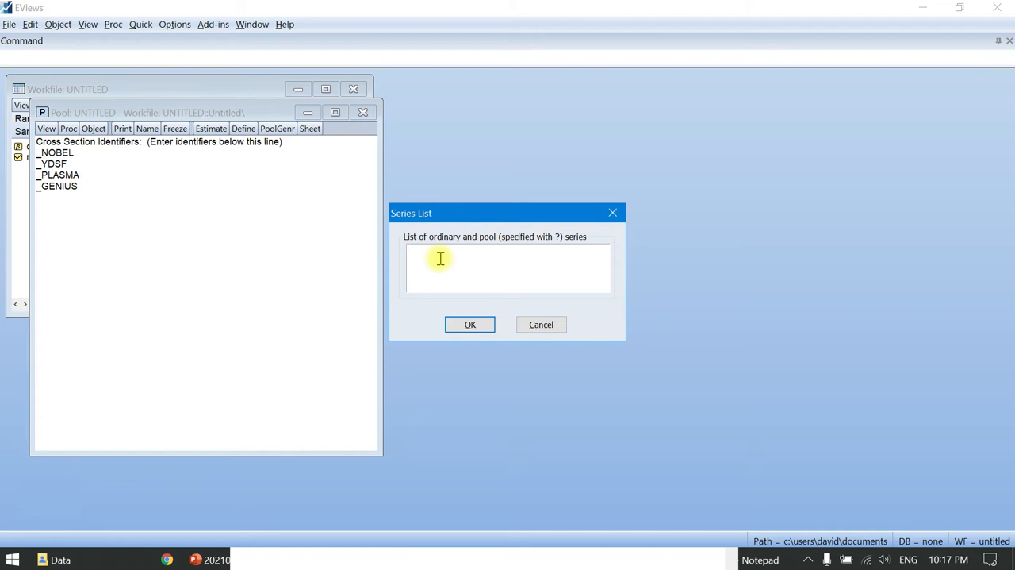
text(in)
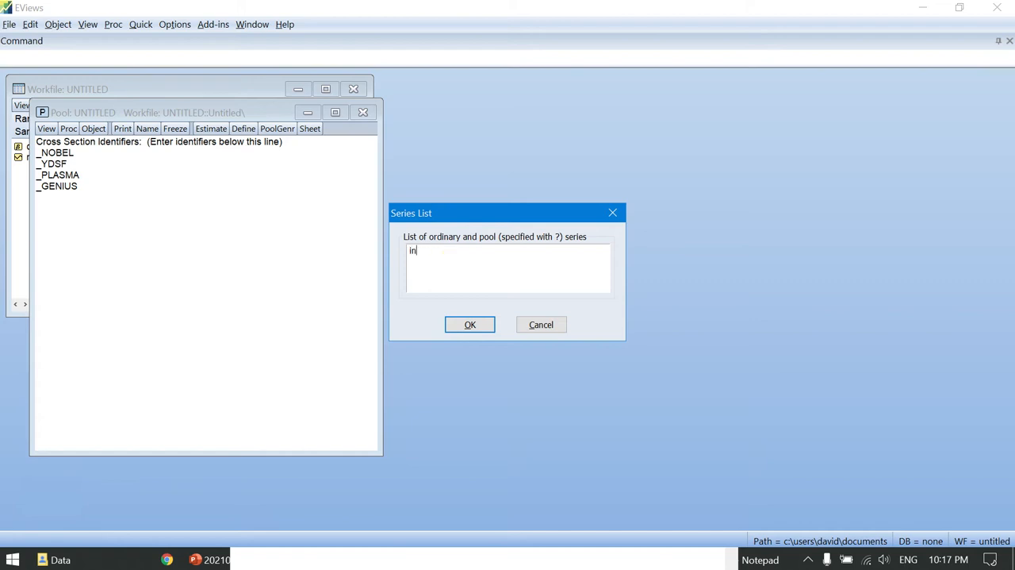
text(v?p)
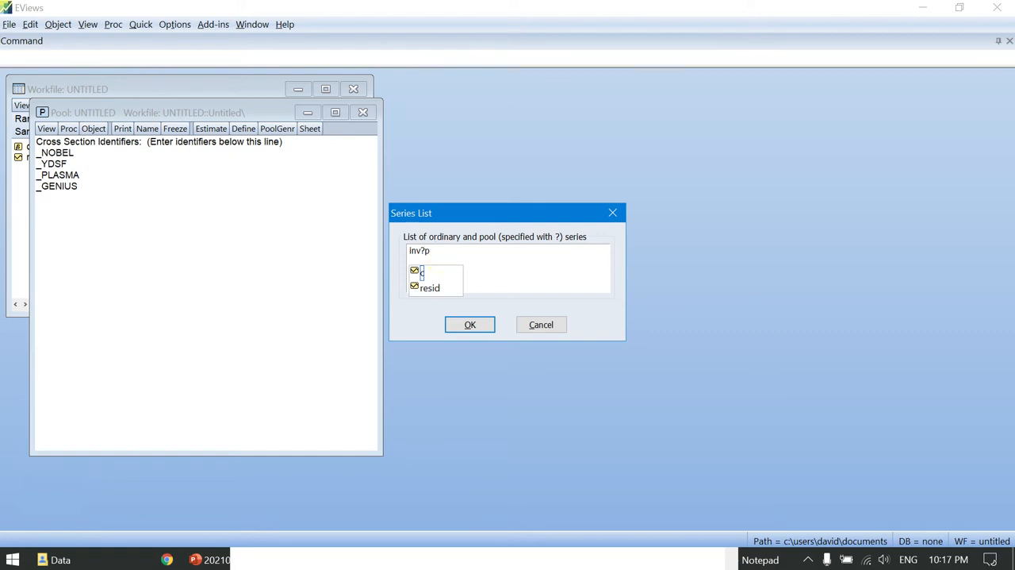
key(BackSpace)
text(p? )
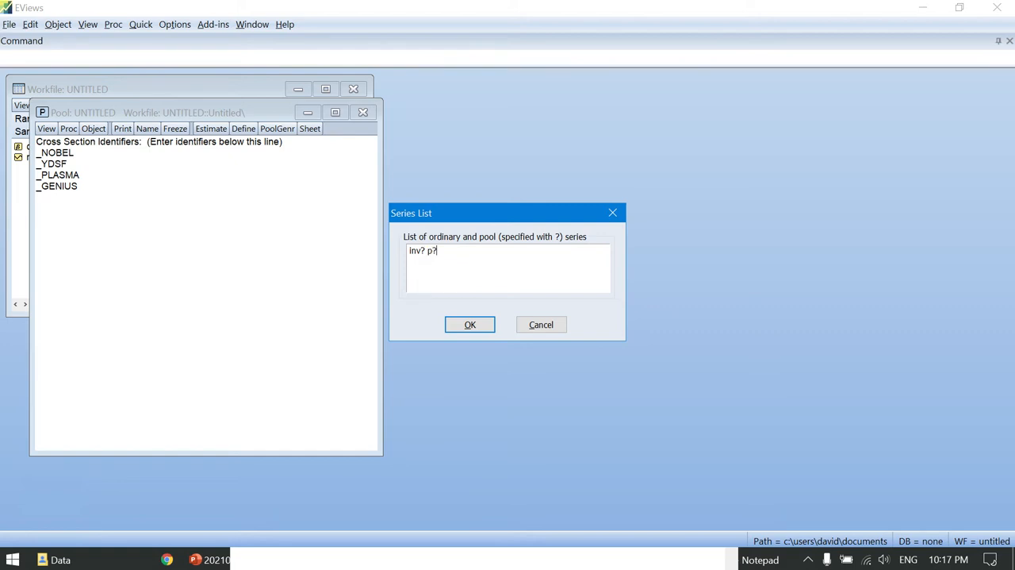
text(m?)
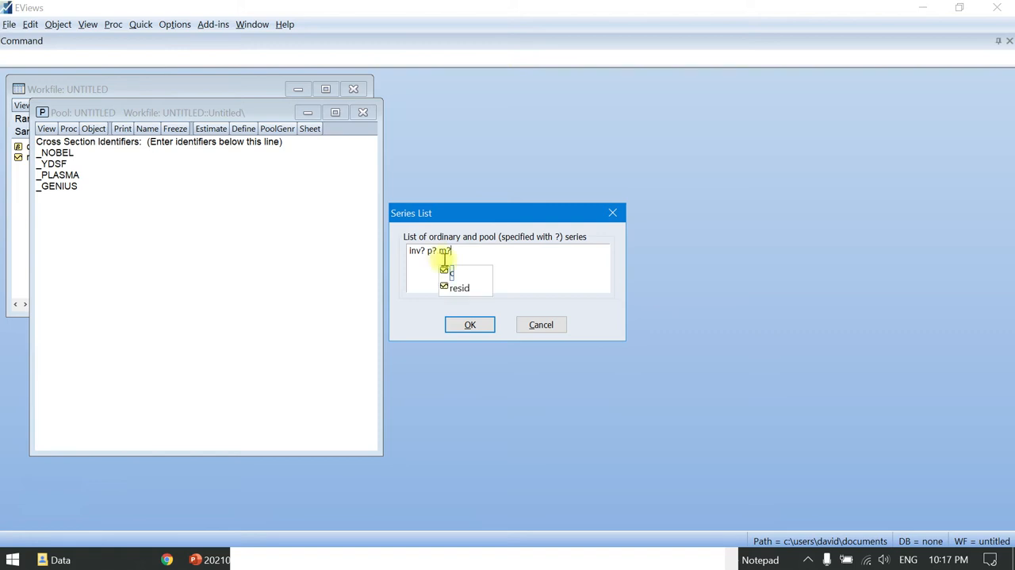
click(470, 324)
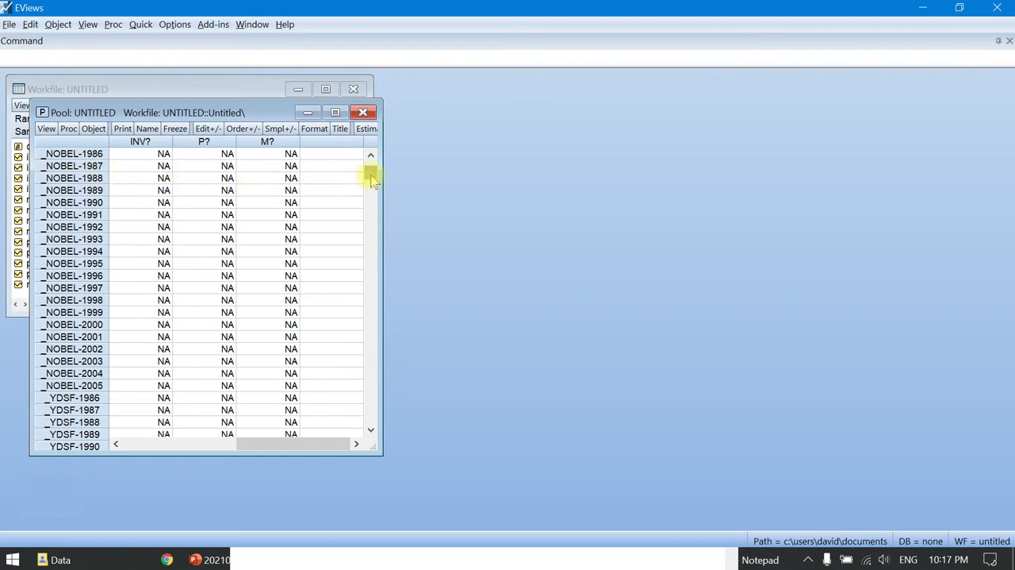
drag(371, 180, 371, 169)
- Reopen data_aziza_2003.xls in Excel from the Data folder
click(116, 562)
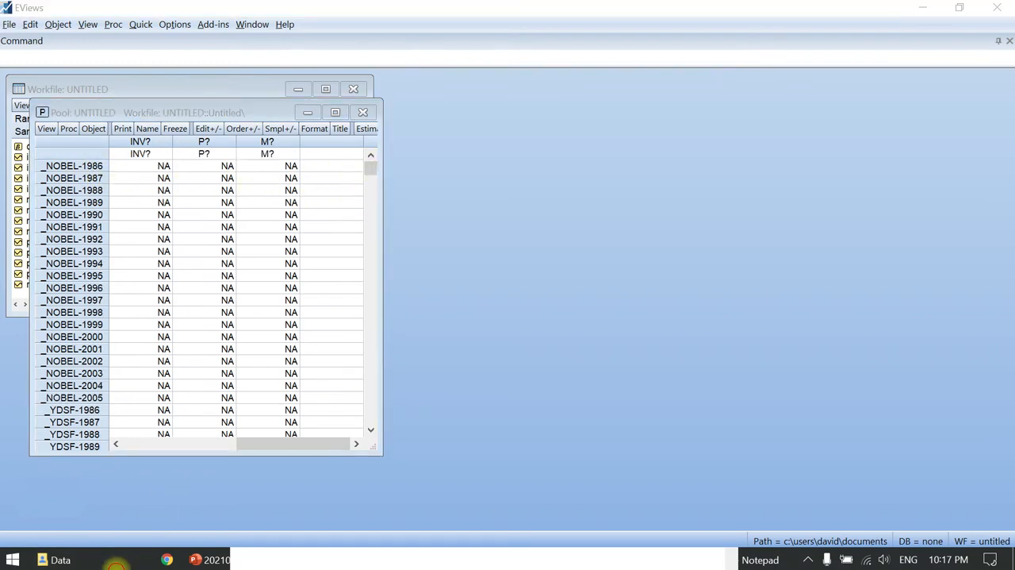
mouse_move(100, 558)
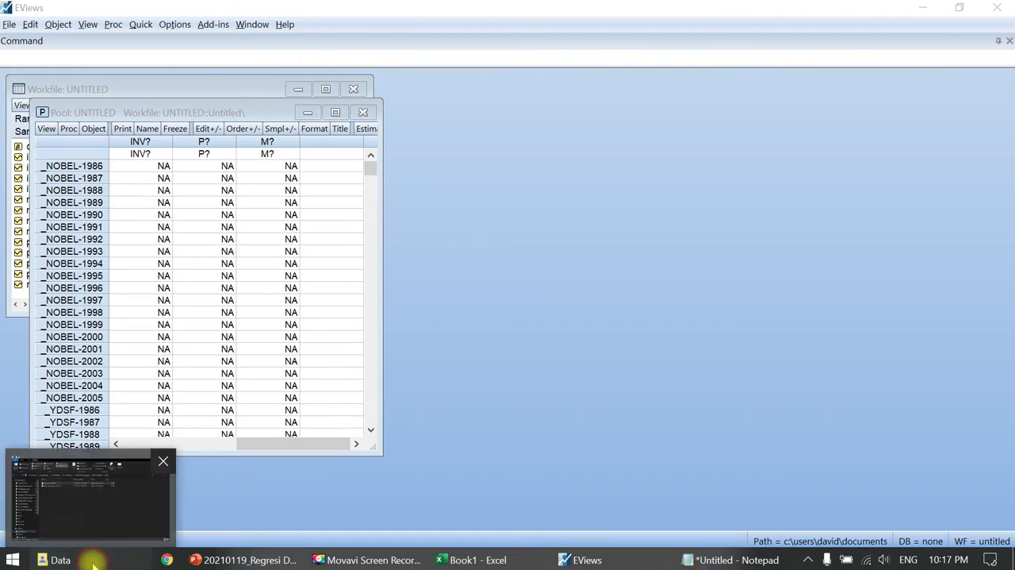
click(87, 482)
key(alt+Tab)
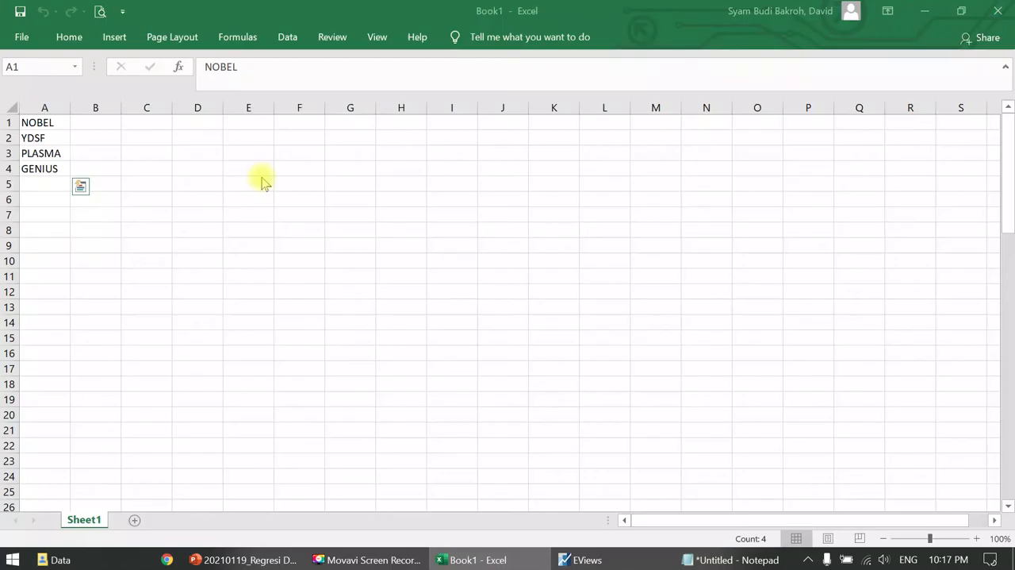
click(235, 270)
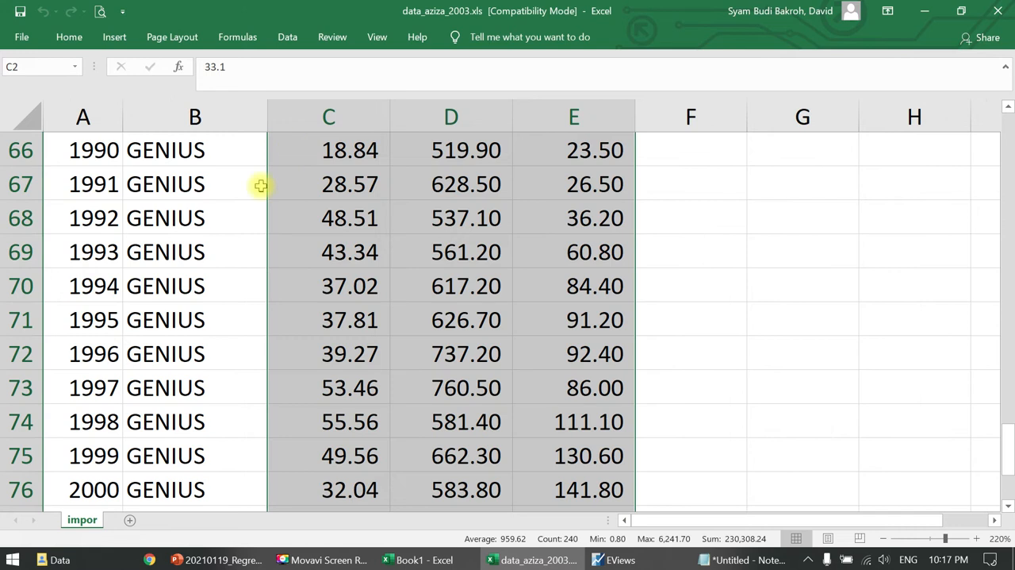
- Copy the inv, p and m values in C2:E81 of data_aziza_2003.xls, without the header row
click(247, 192)
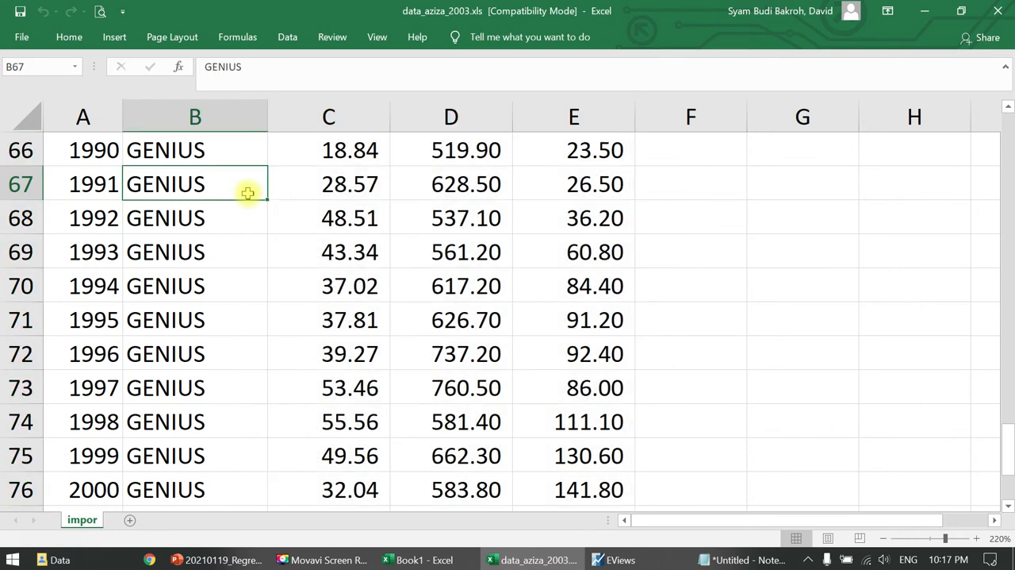
key(ctrl+Up)
key(Right)
key(Down)
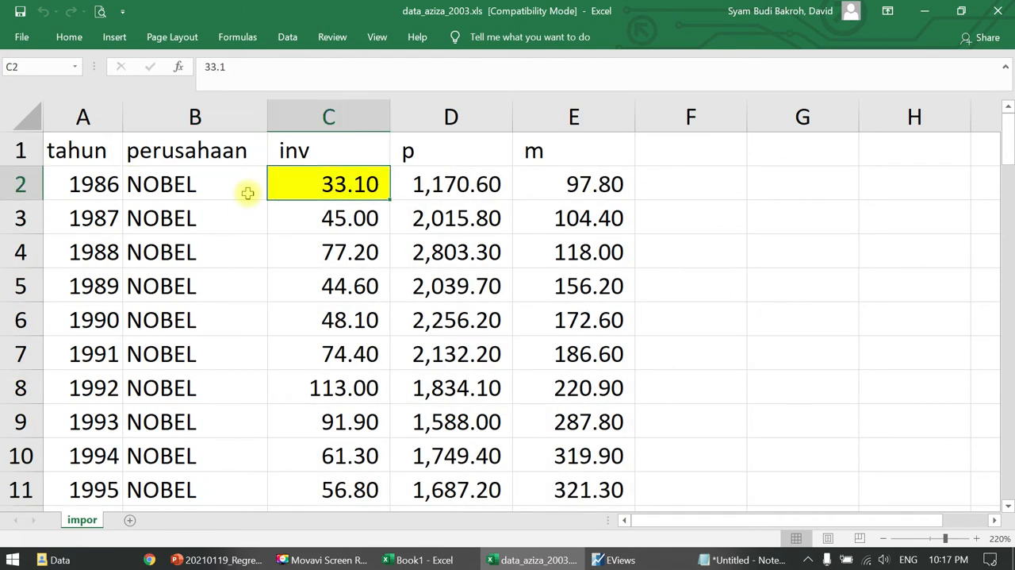
key(shift+Right)
key(shift+Right)
key(ctrl+shift+Down)
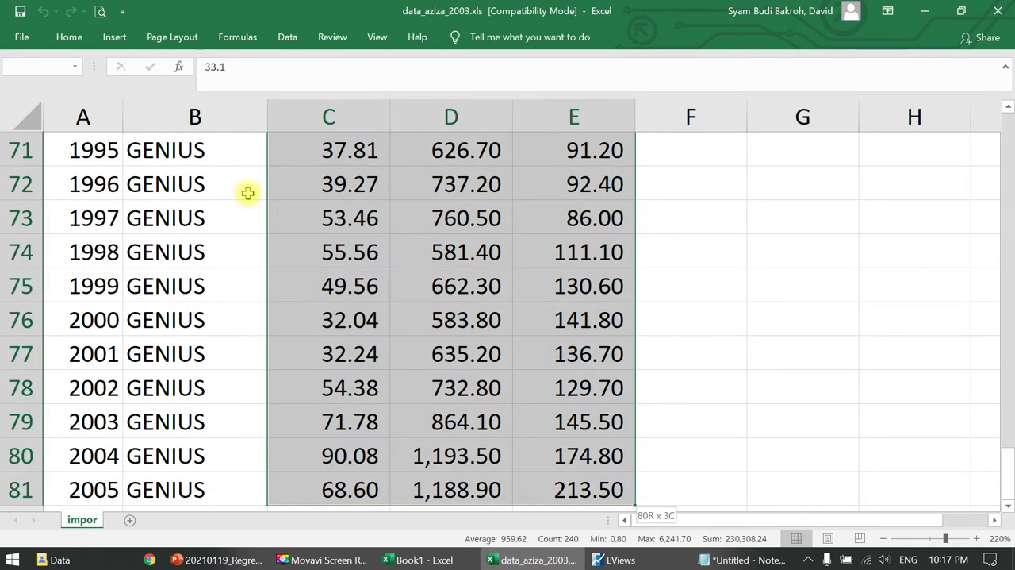
key(ctrl+c)
- Paste the copied values into the EViews pool spreadsheet from the _NOBEL-1986 INV? cell, allowing the switch to edit mode
click(621, 560)
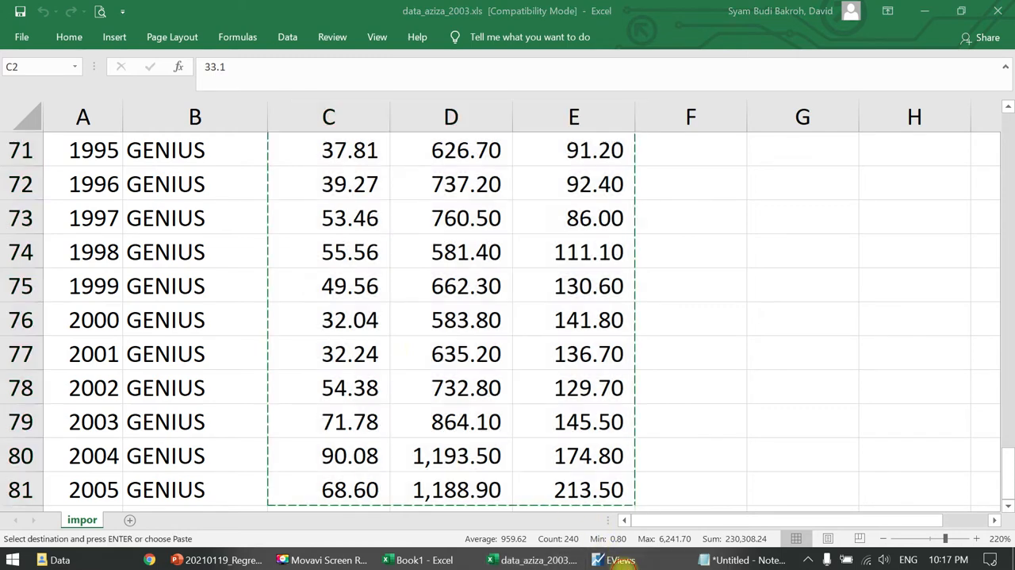
click(651, 559)
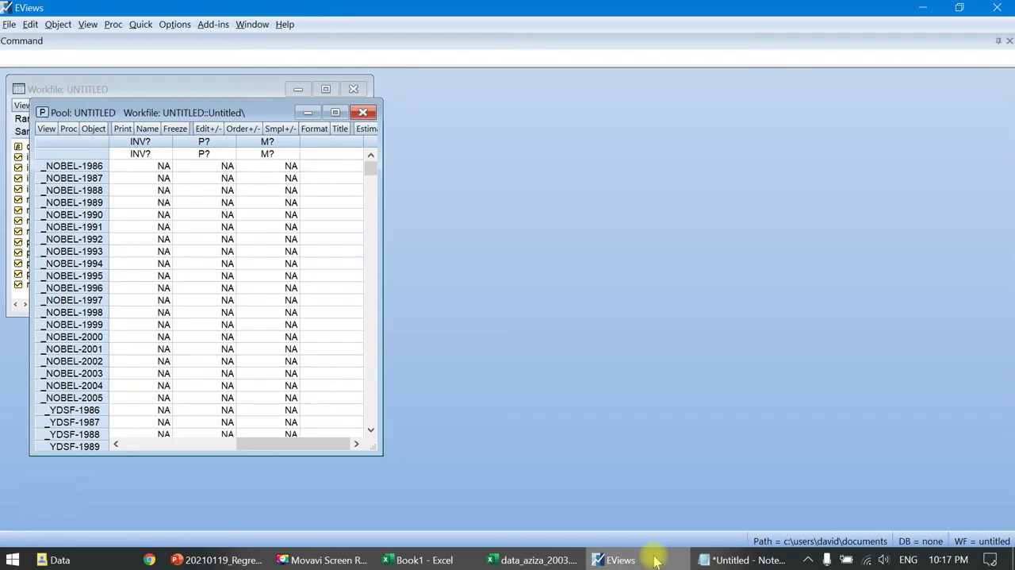
click(144, 167)
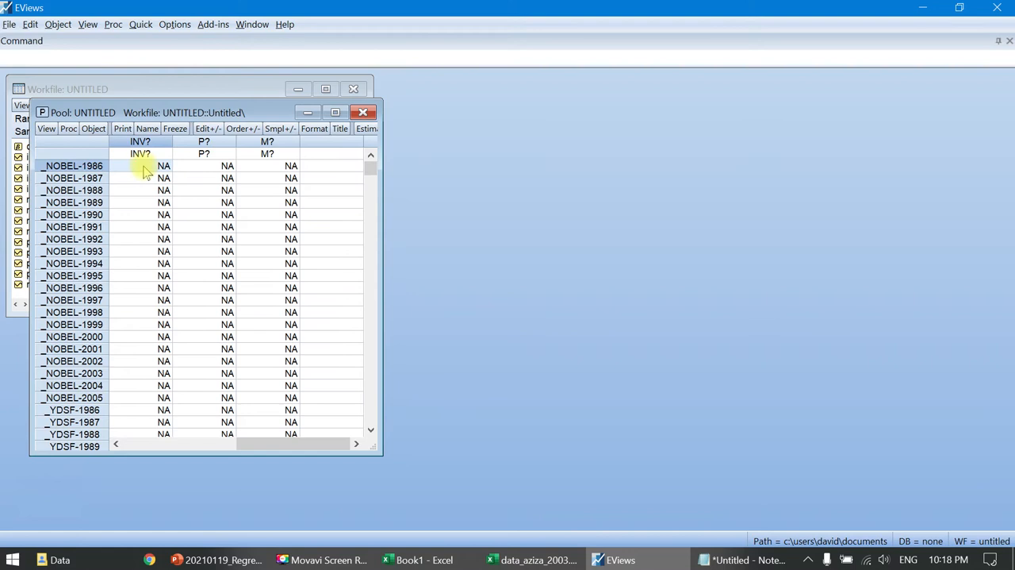
right_click(143, 165)
click(174, 188)
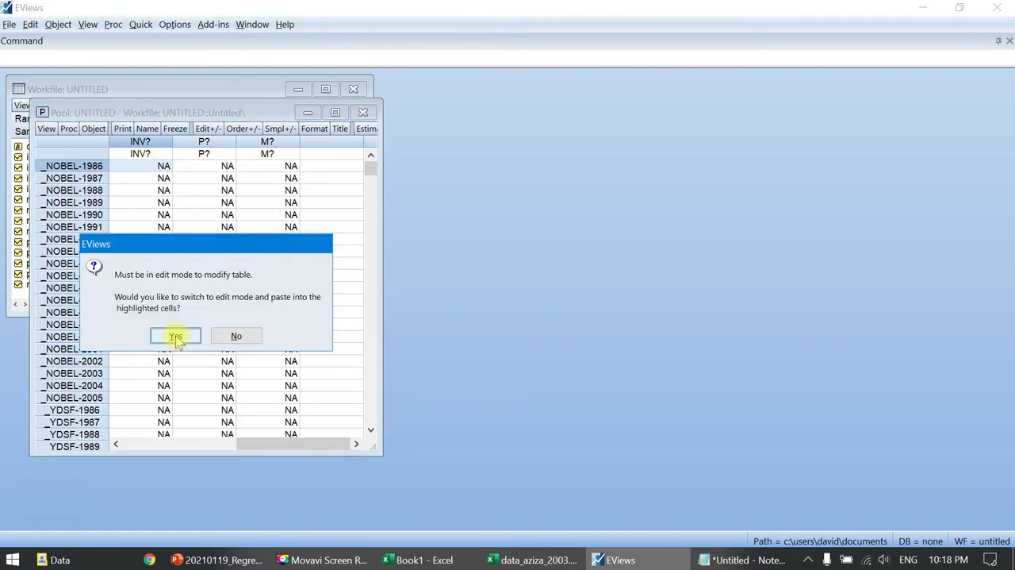
click(175, 335)
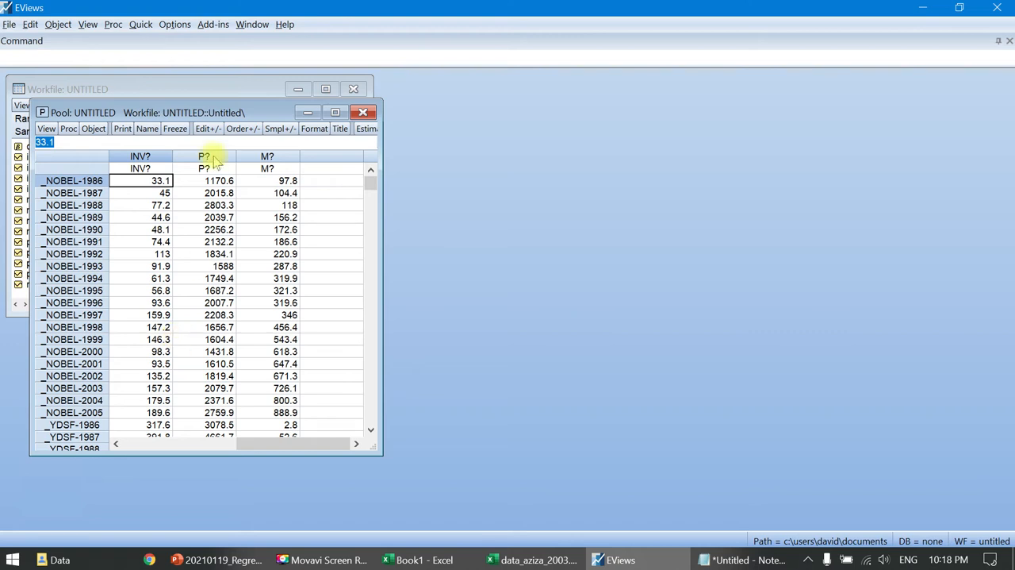
- Name the pool object pool01_pls
click(146, 135)
click(131, 247)
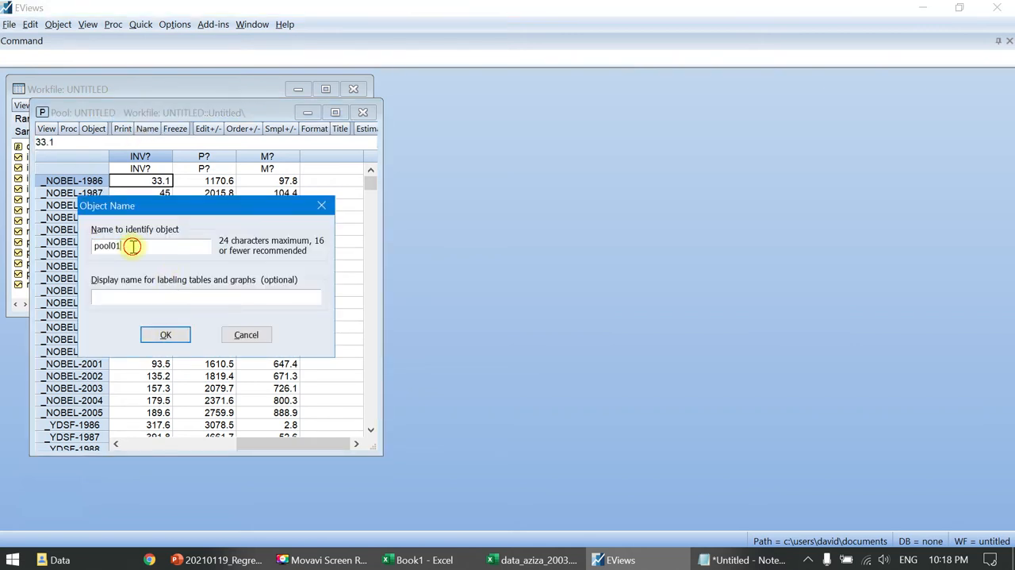
text(_pls)
click(163, 335)
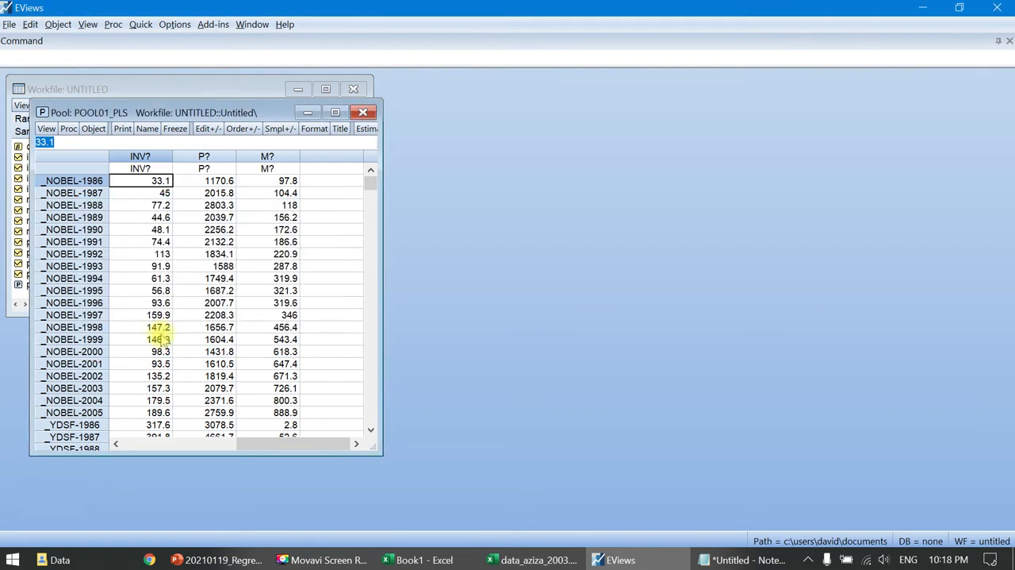
click(68, 128)
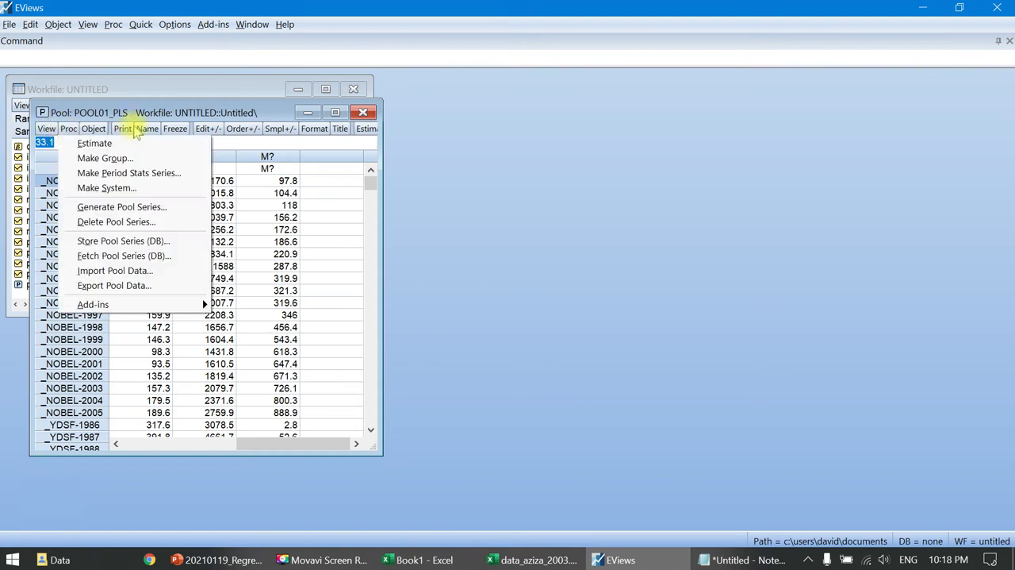
- Estimate the pool by least squares with inv? as dependent variable and c p? m? as common coefficients over 1986 2005
click(111, 149)
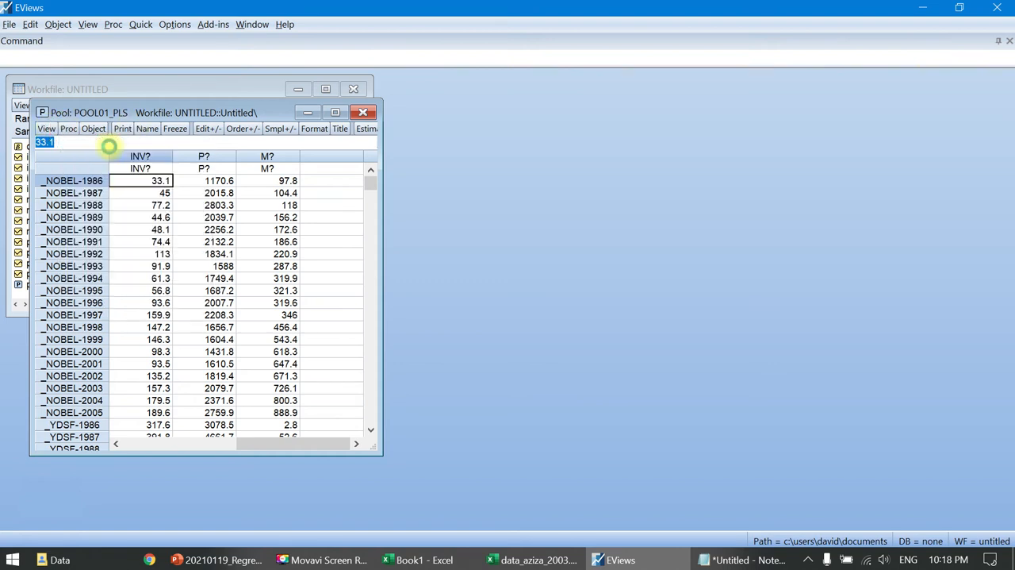
click(117, 187)
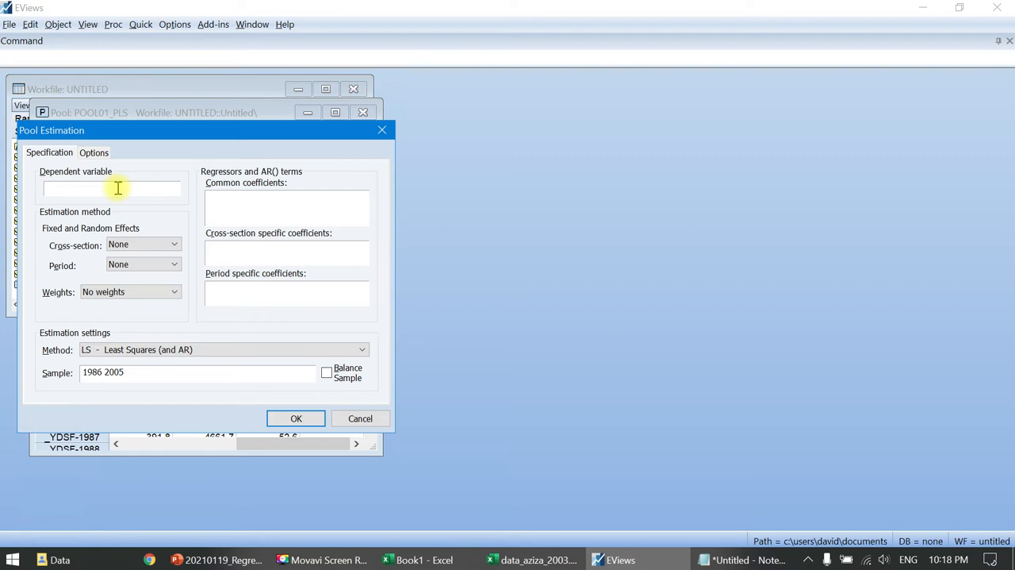
text(inv?)
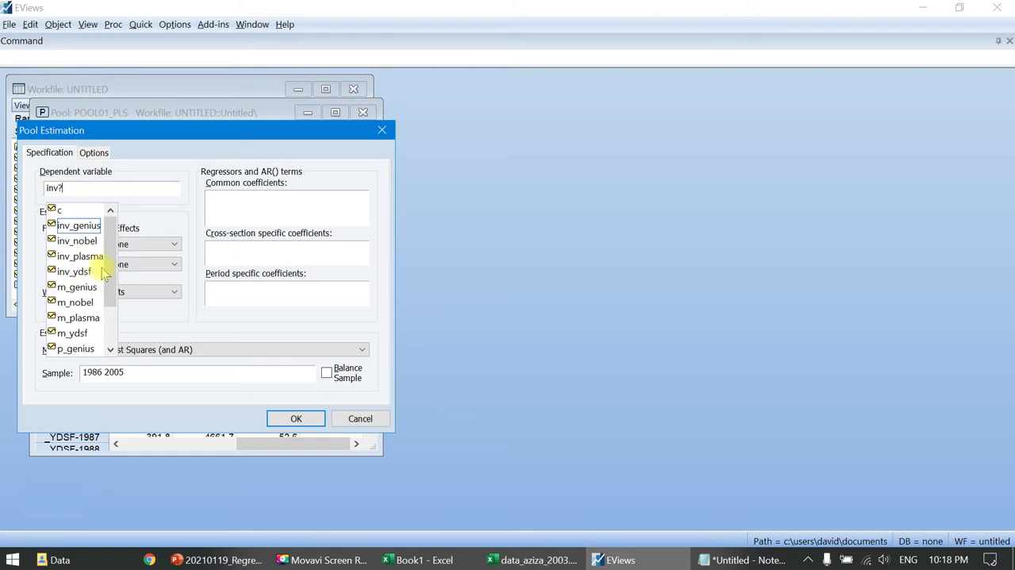
click(261, 216)
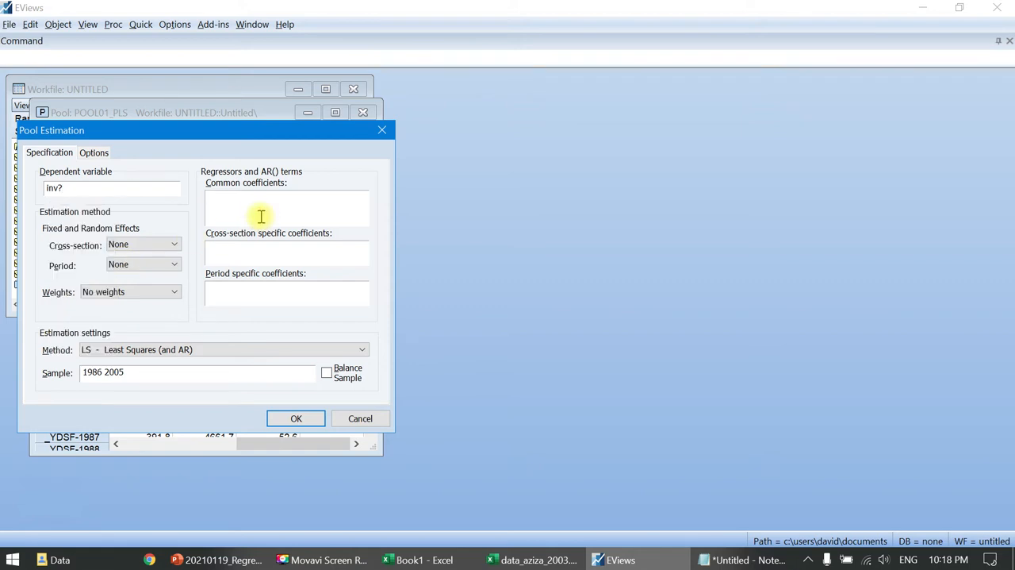
text(c p?)
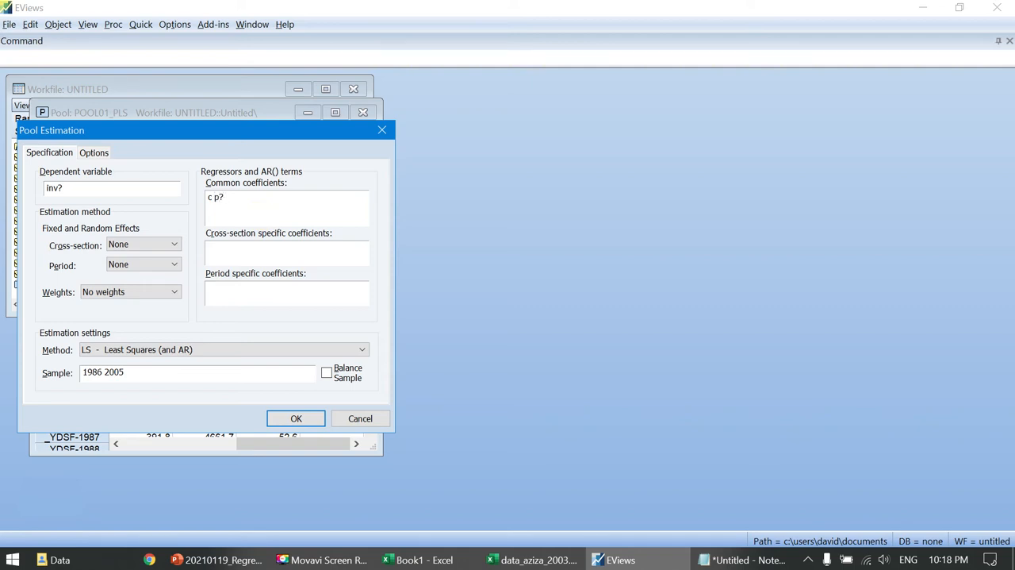
text( m?)
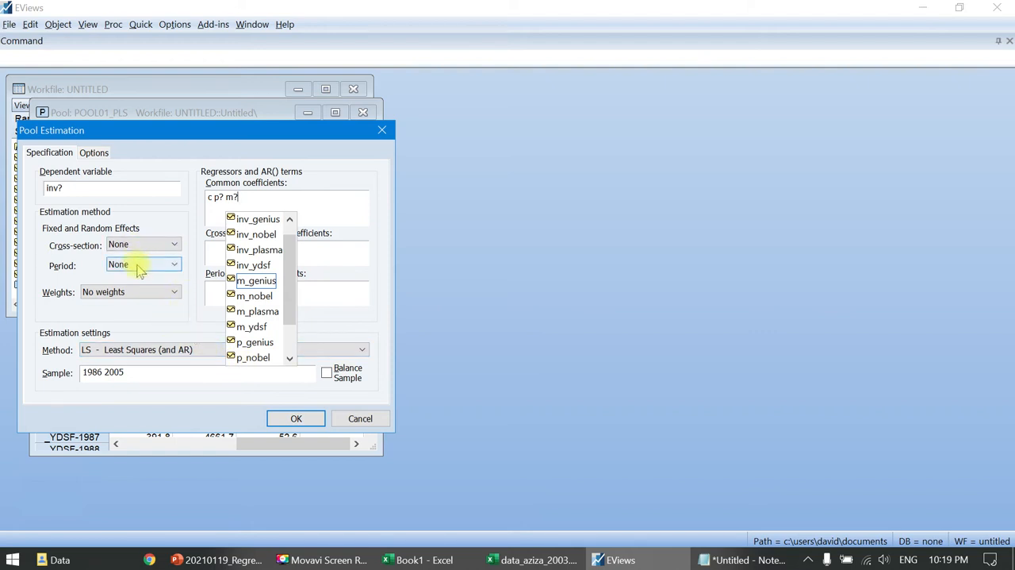
click(290, 418)
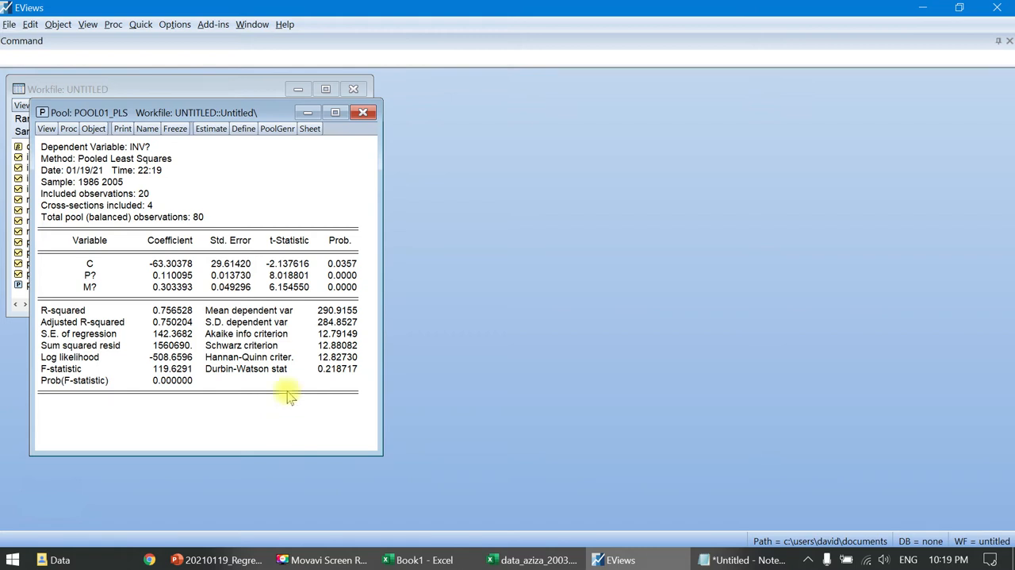
- Examine the estimation equations and substituted coefficients for each company in the pool's representations view
click(45, 130)
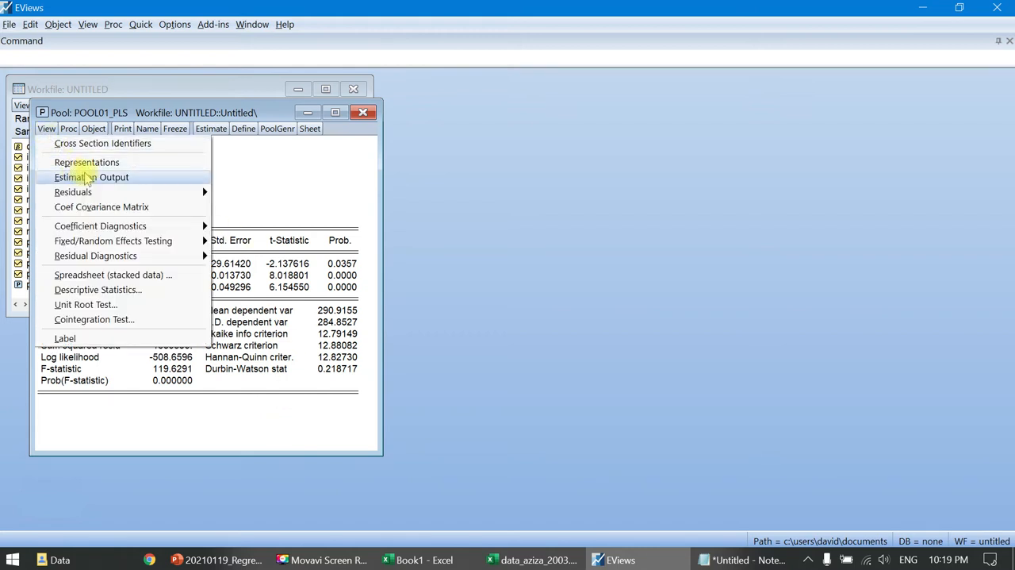
click(104, 164)
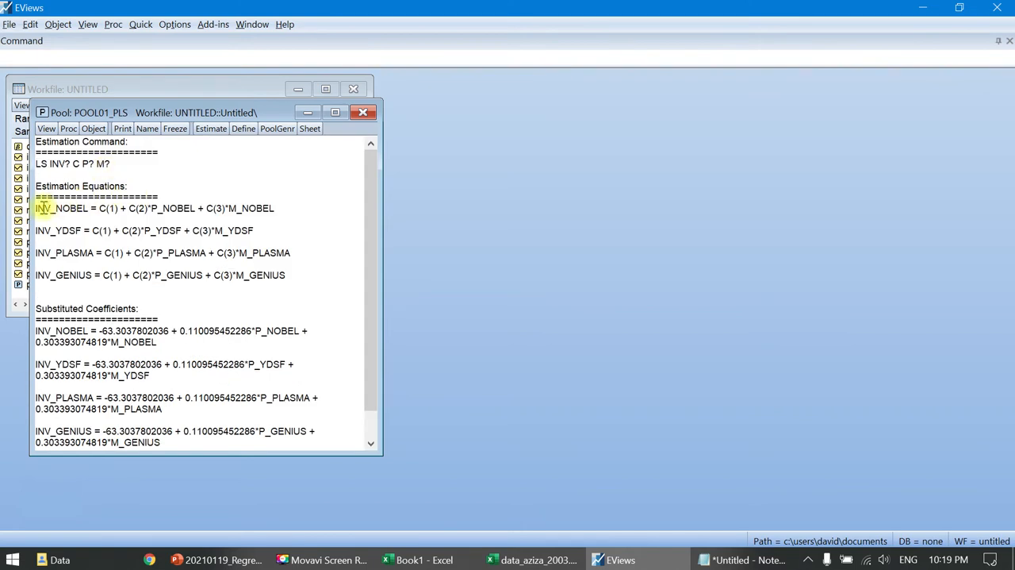
drag(99, 208, 263, 208)
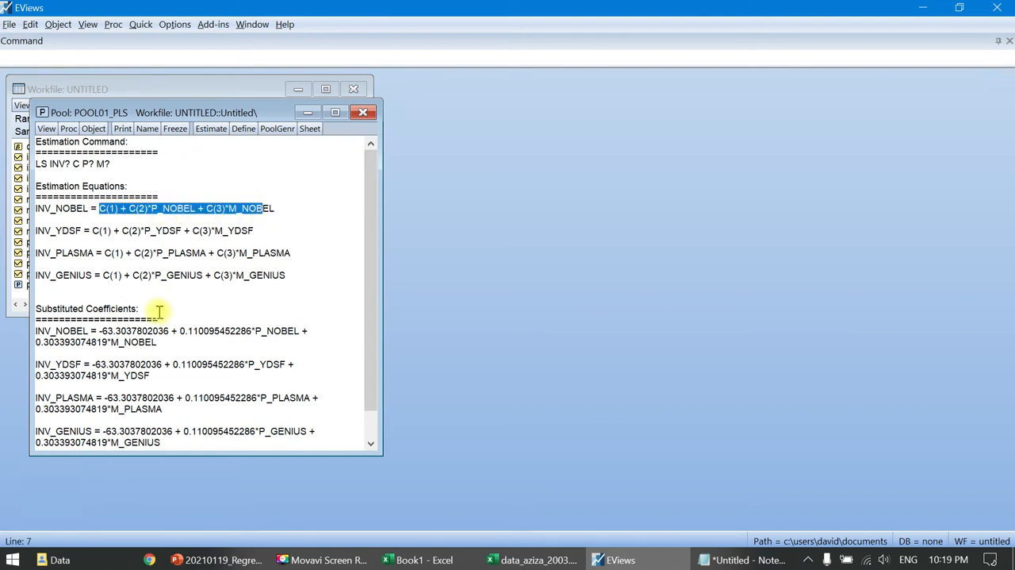
drag(90, 330, 163, 342)
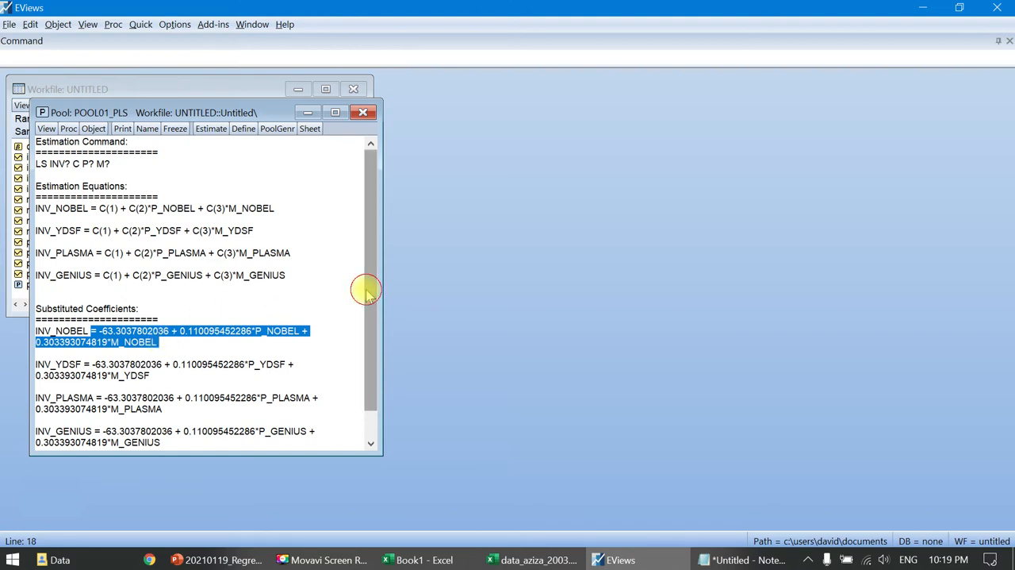
drag(368, 285, 368, 358)
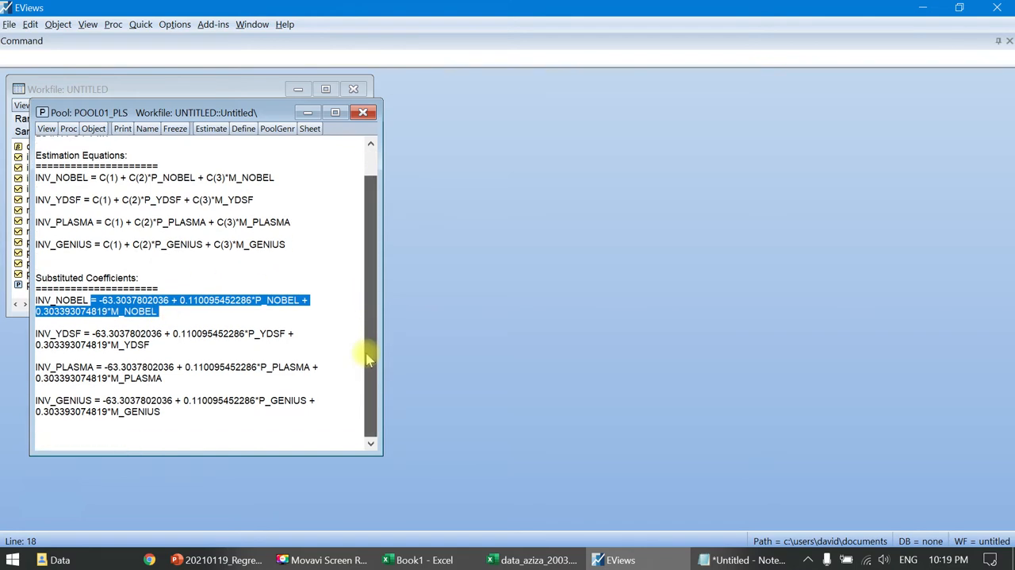
click(114, 305)
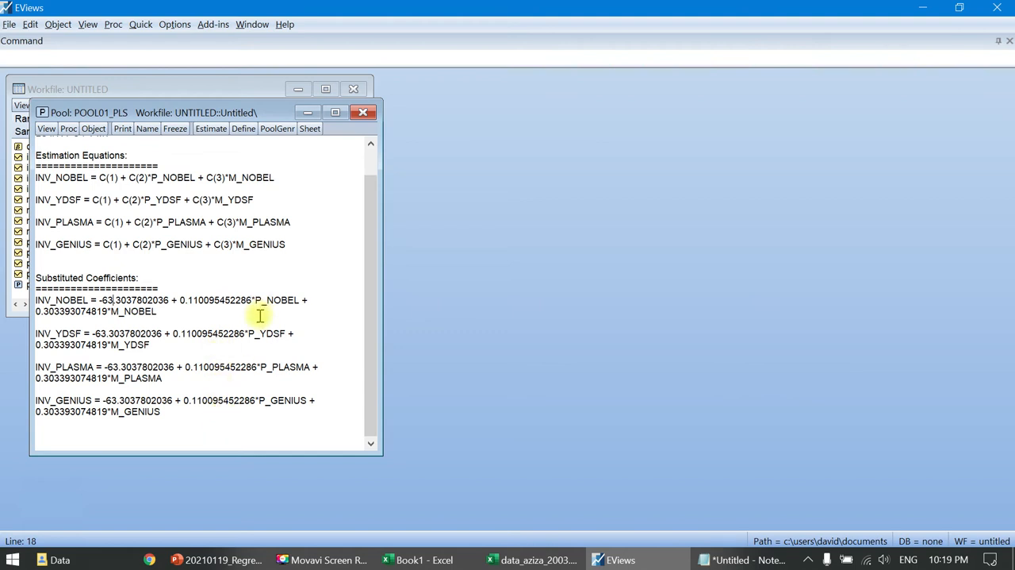
scroll(260, 315, up, 1)
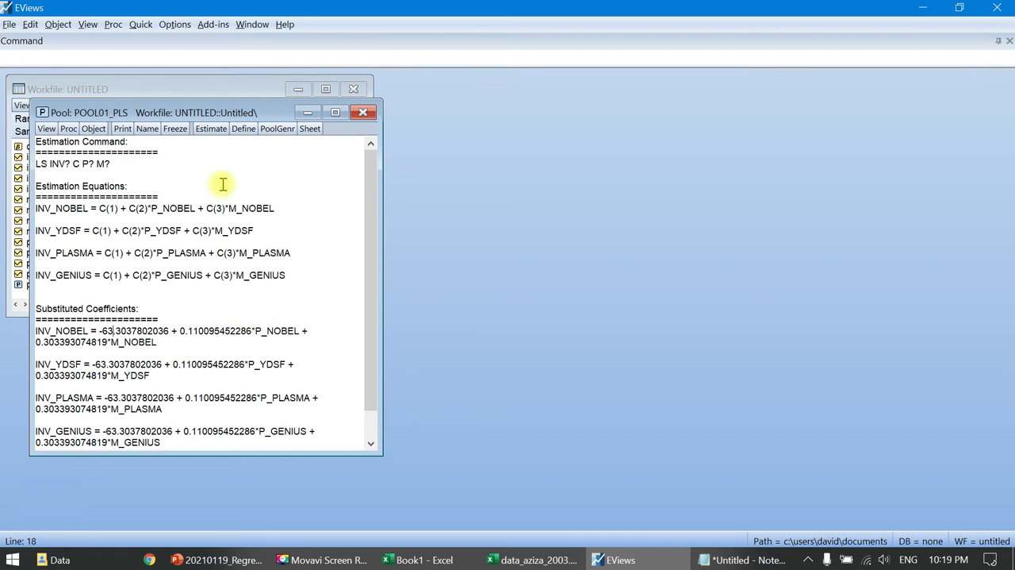
click(46, 128)
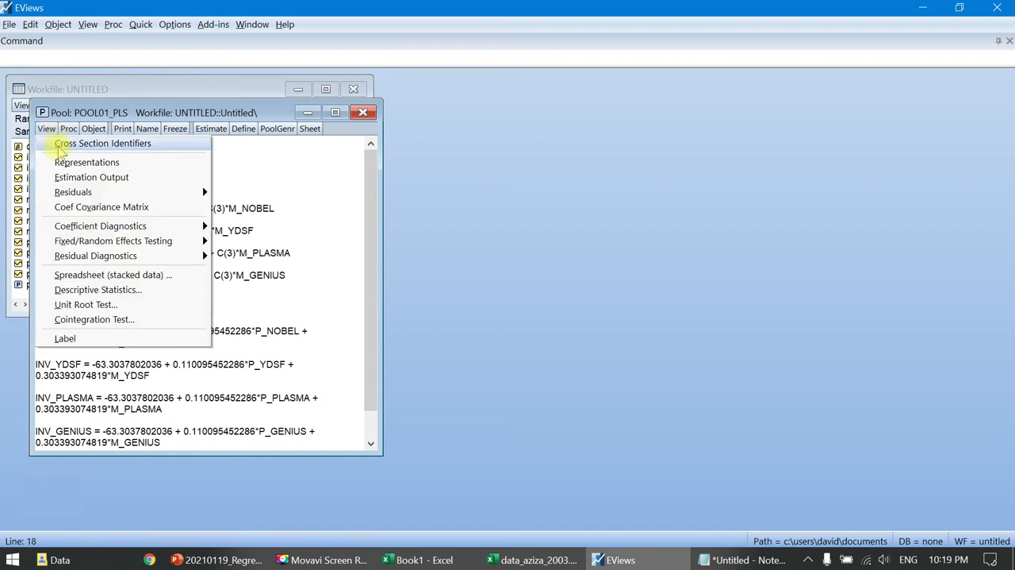
click(68, 162)
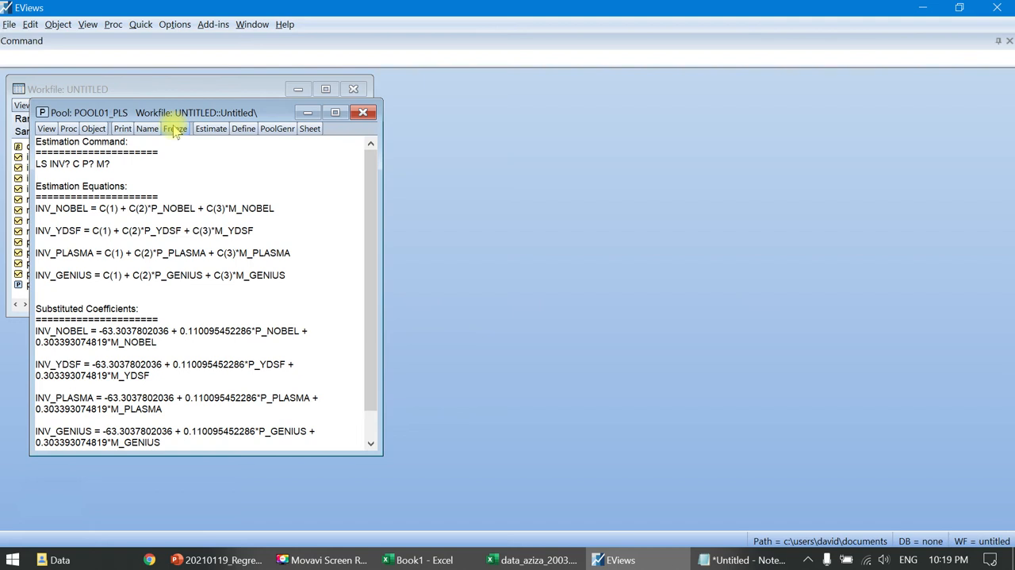
- Freeze the pool's estimation output as a table named table01_pls, and close the table and pool windows
click(46, 128)
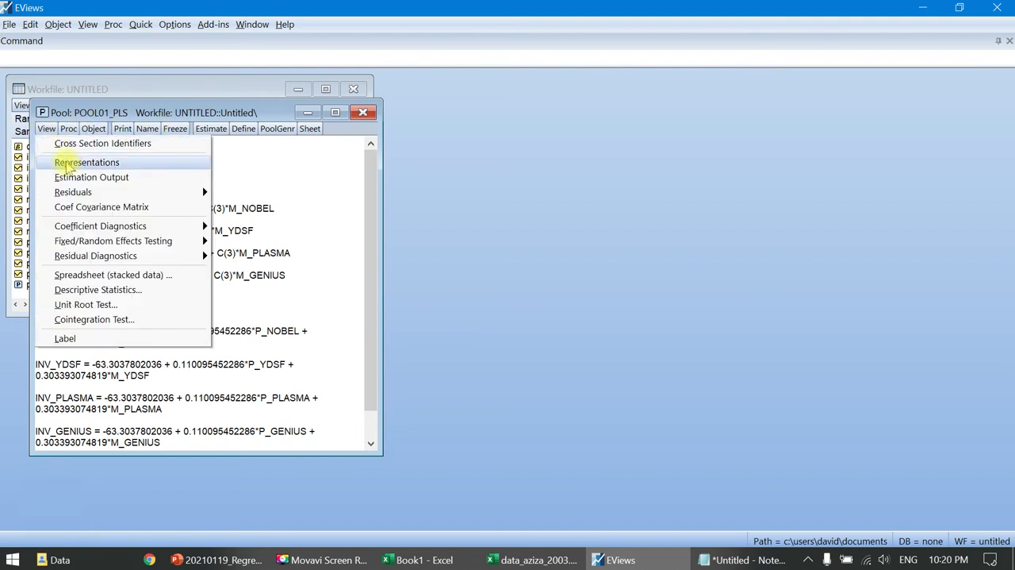
click(79, 176)
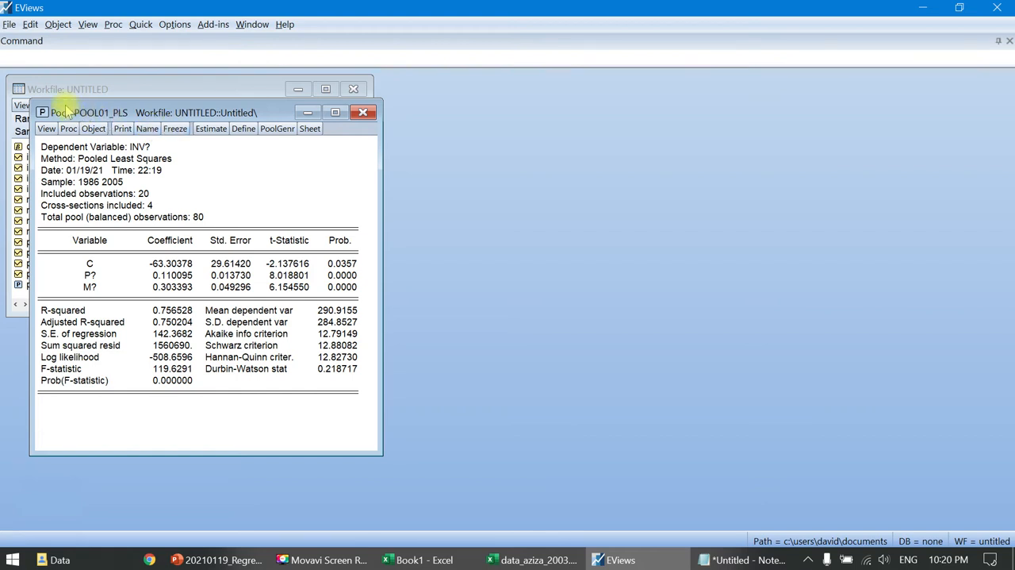
click(175, 130)
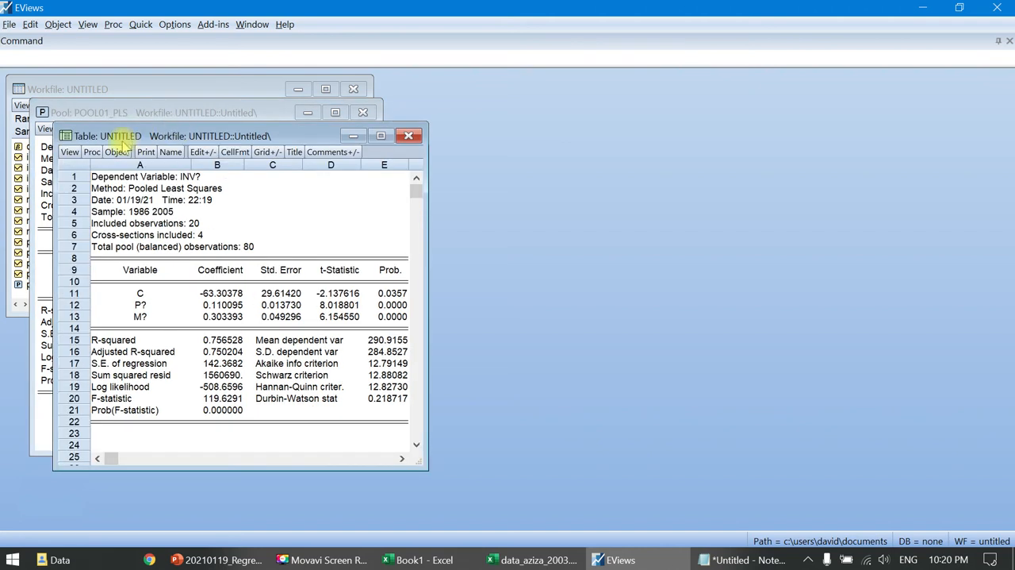
click(172, 152)
click(201, 264)
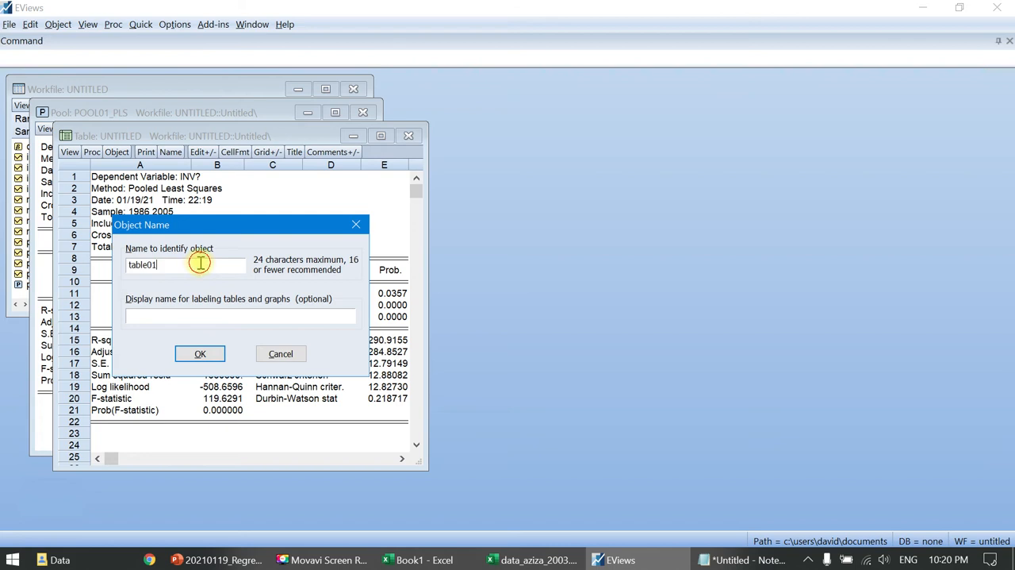
text(_pls)
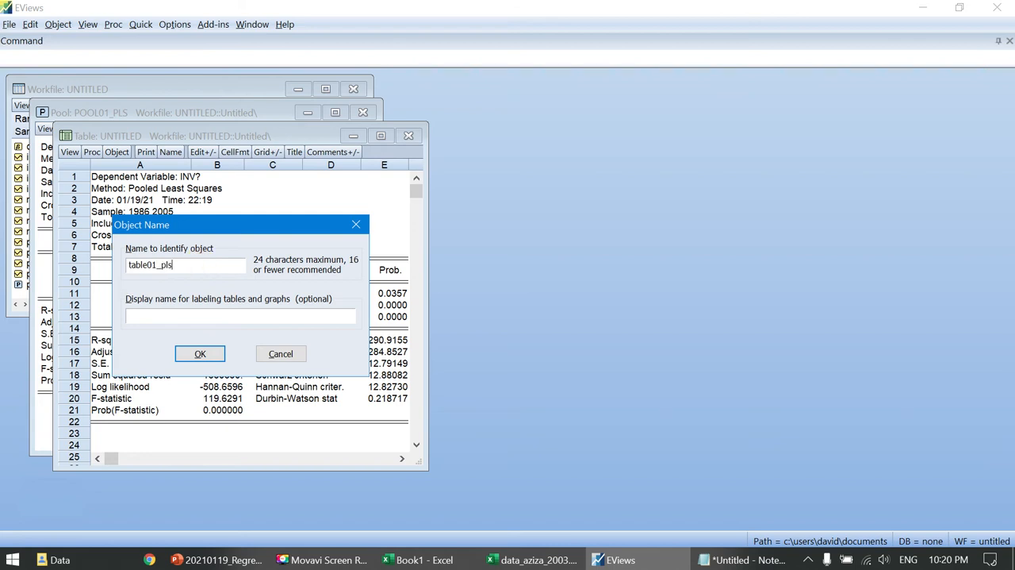
click(200, 353)
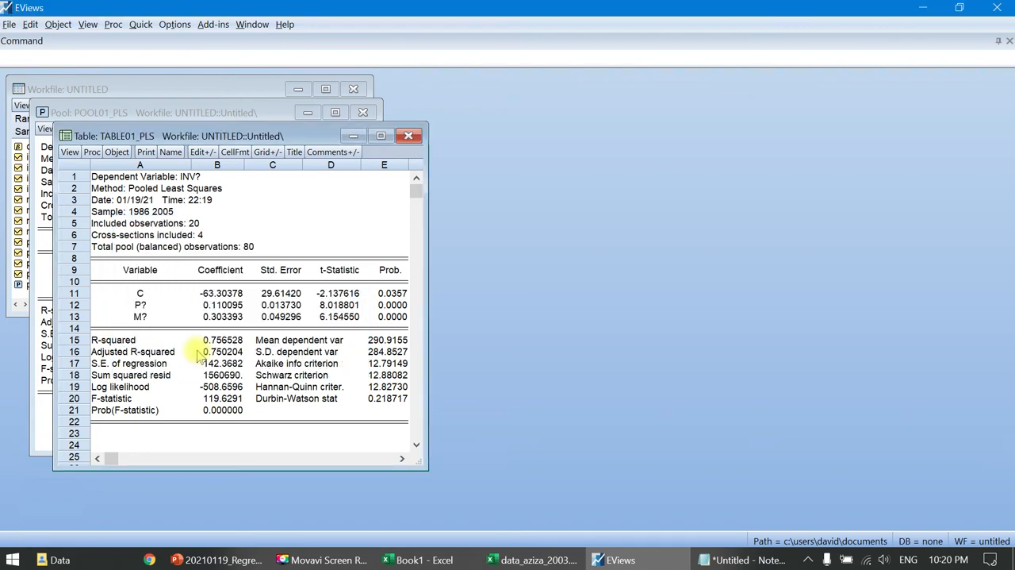
click(408, 136)
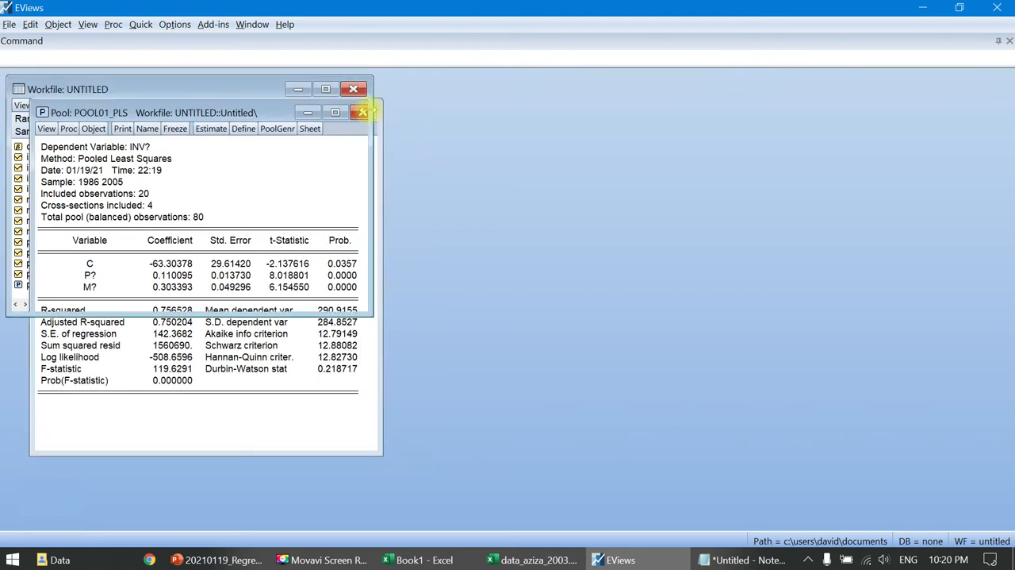
click(364, 114)
- Locate the pool01_pls and table01_pls objects in the workfile
click(49, 288)
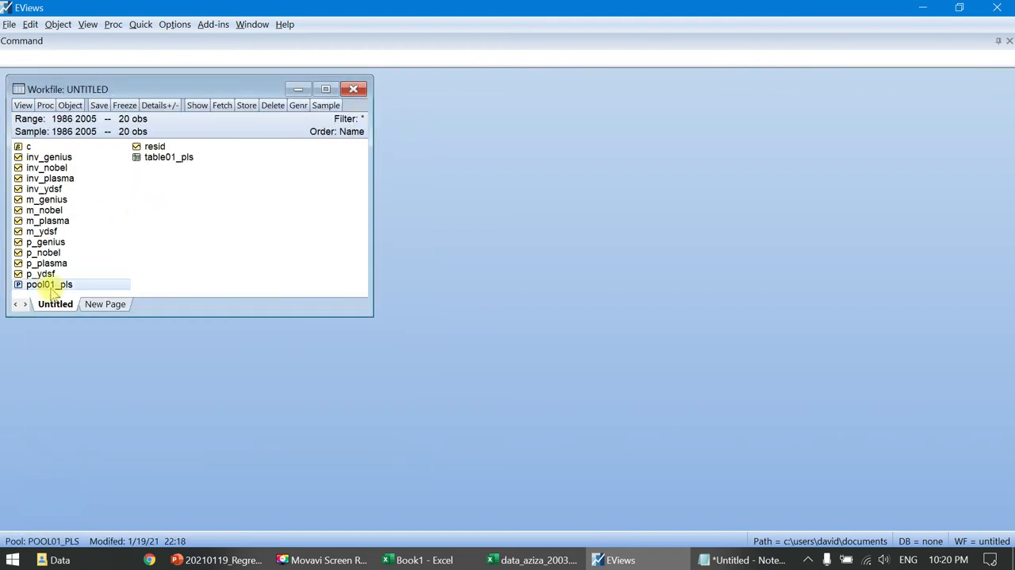
click(180, 160)
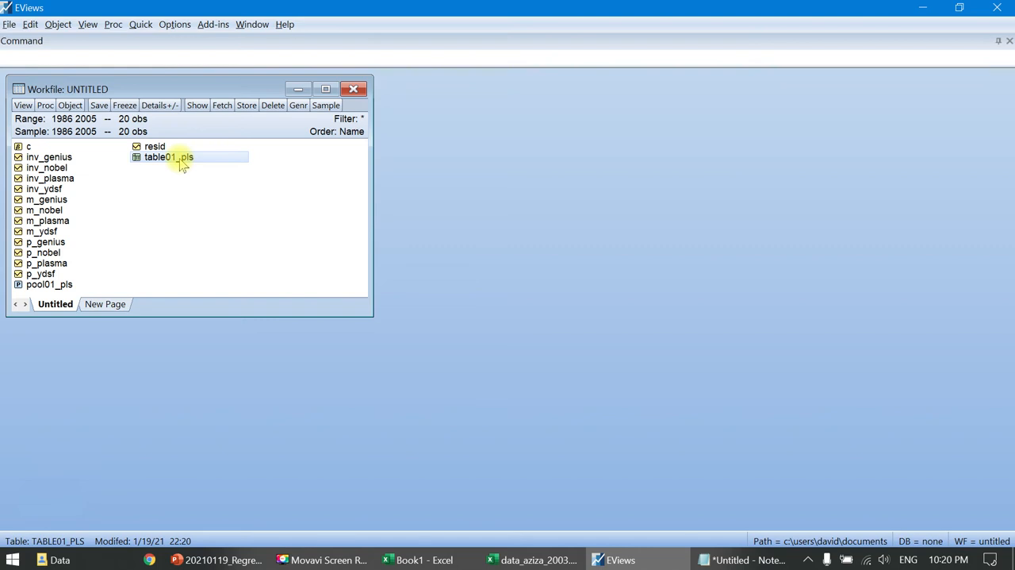
click(50, 288)
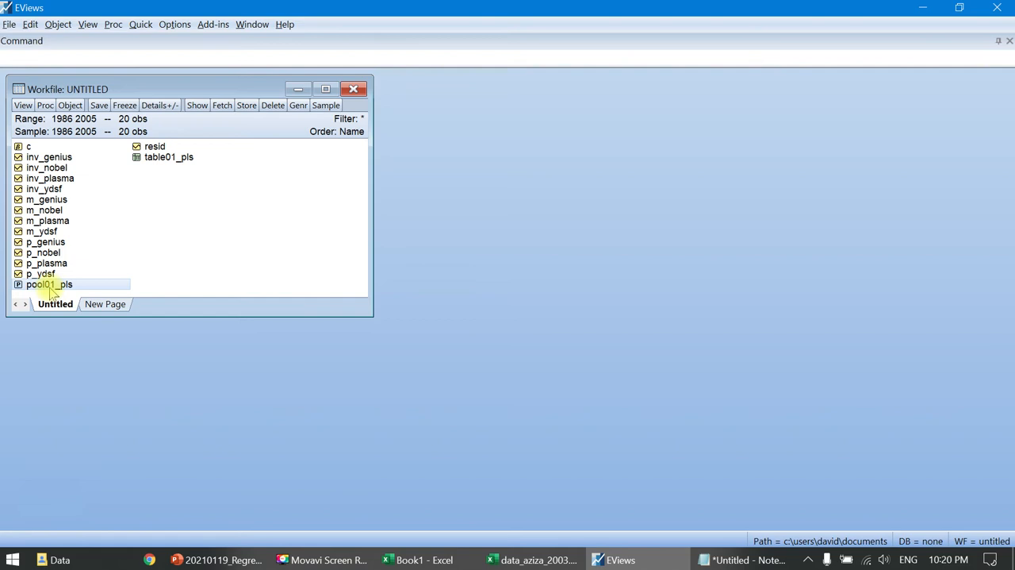
click(179, 159)
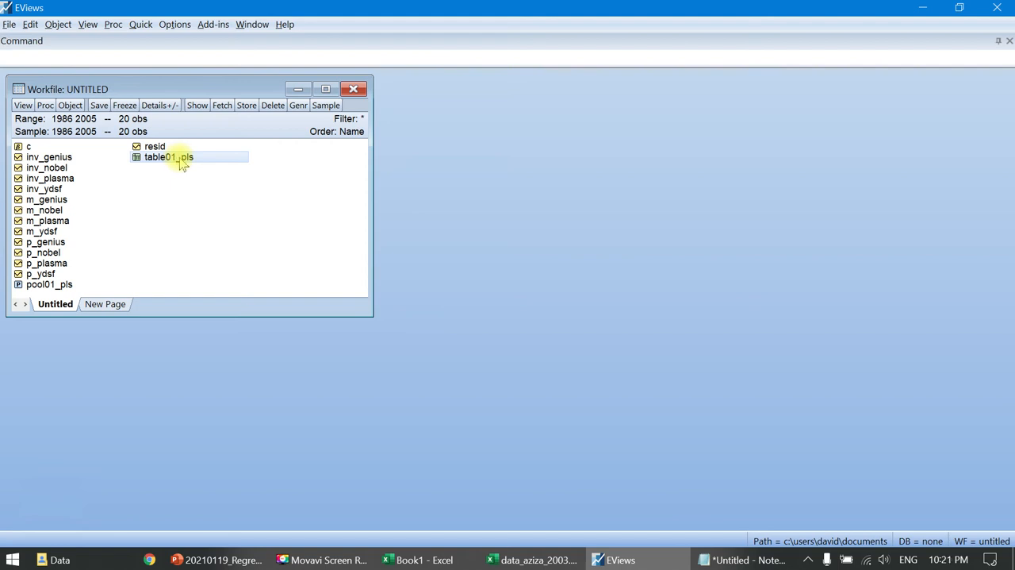
- Duplicate the pool01_pls object as a new untitled pool and close the original pool's window
double_click(41, 286)
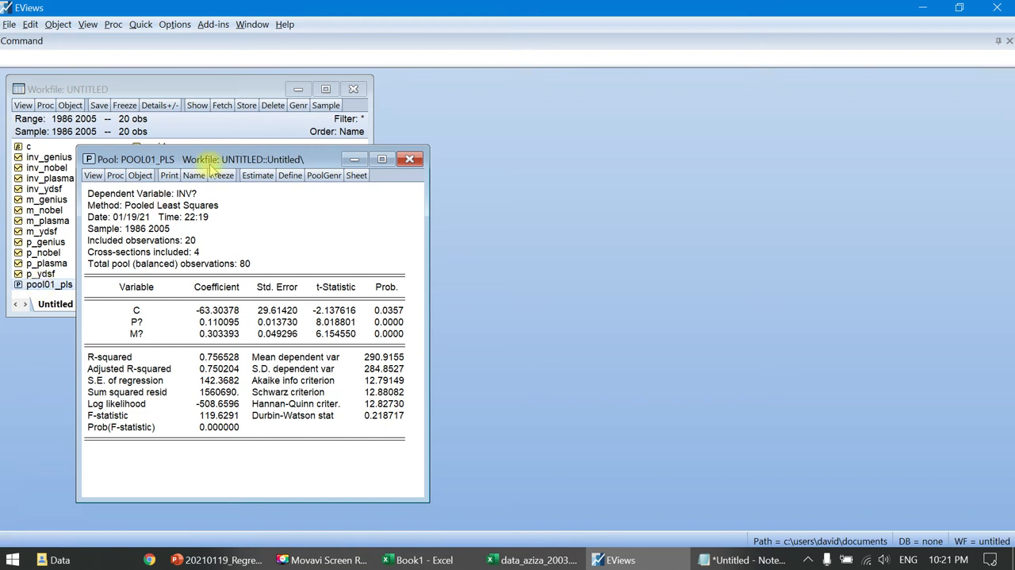
click(139, 176)
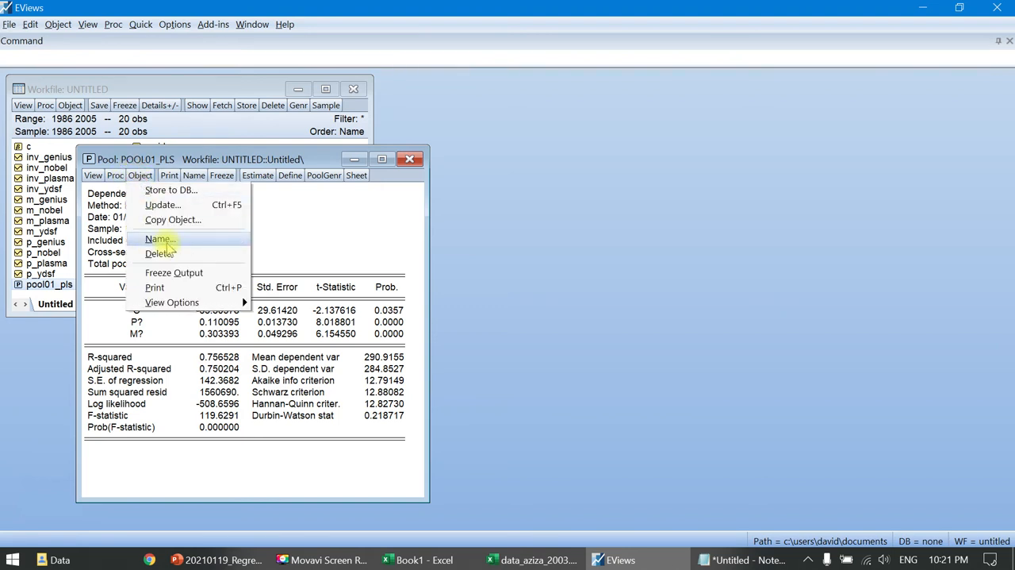
click(210, 226)
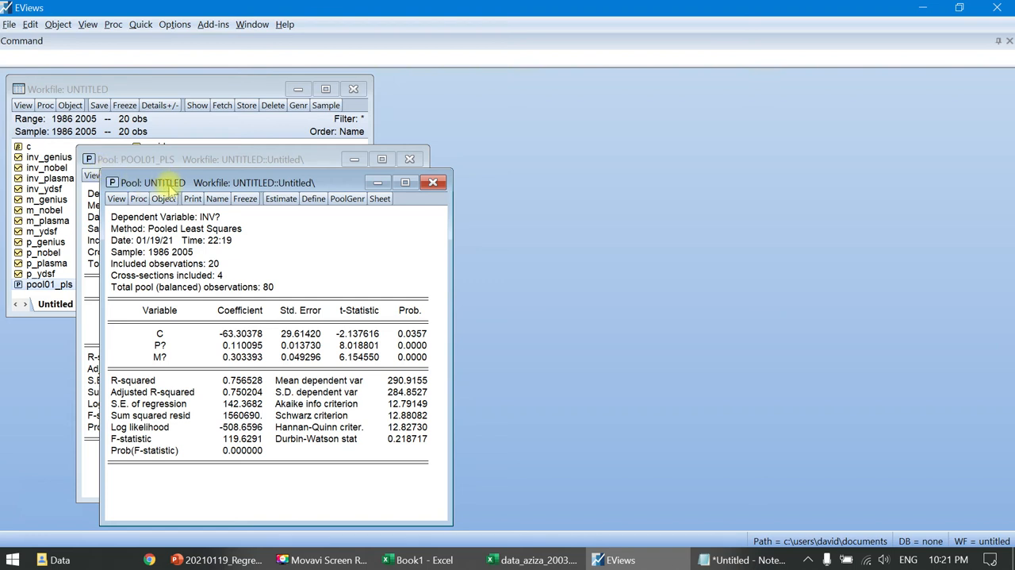
click(415, 158)
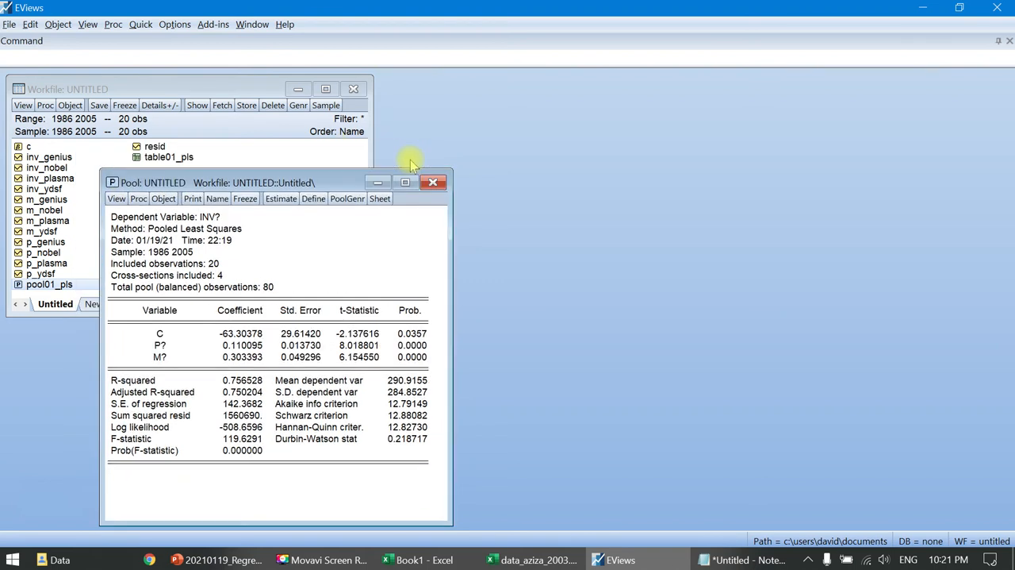
- Name the copied pool object pool02_fem
click(224, 204)
click(210, 316)
key(BackSpace)
text(2_fem)
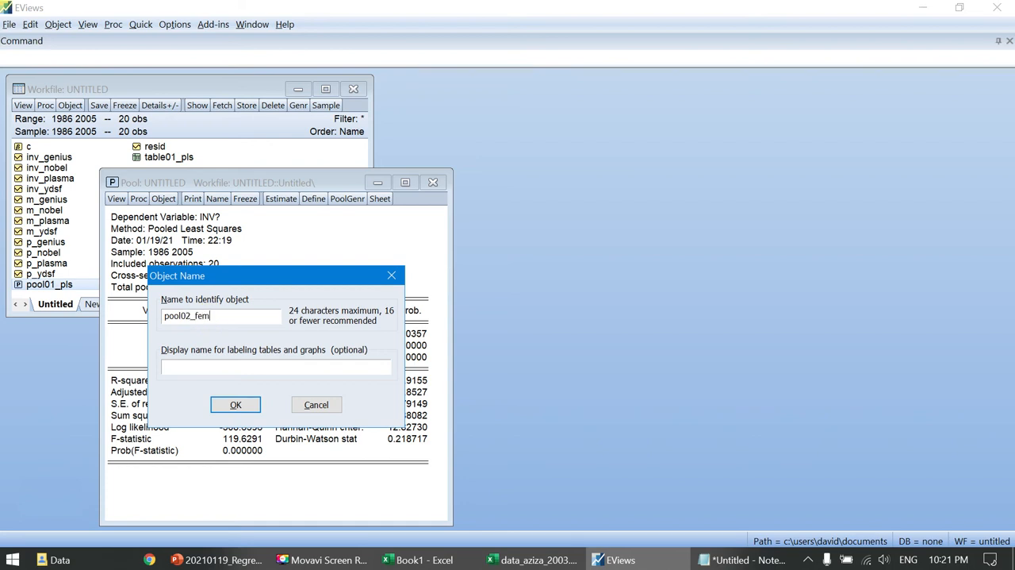
click(238, 405)
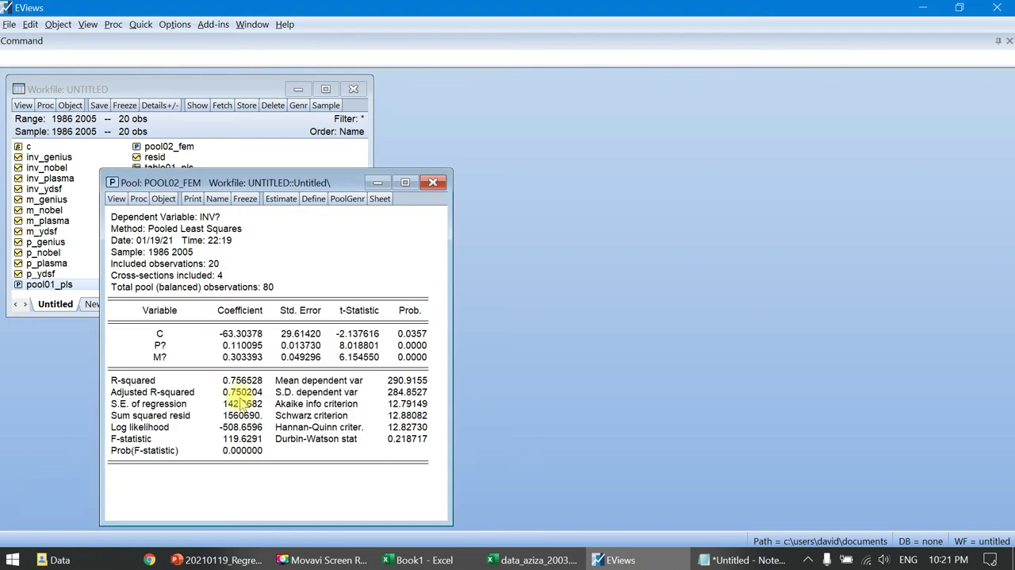
- Re-estimate the pool02_fem pool with cross-section effects set to Fixed
click(281, 198)
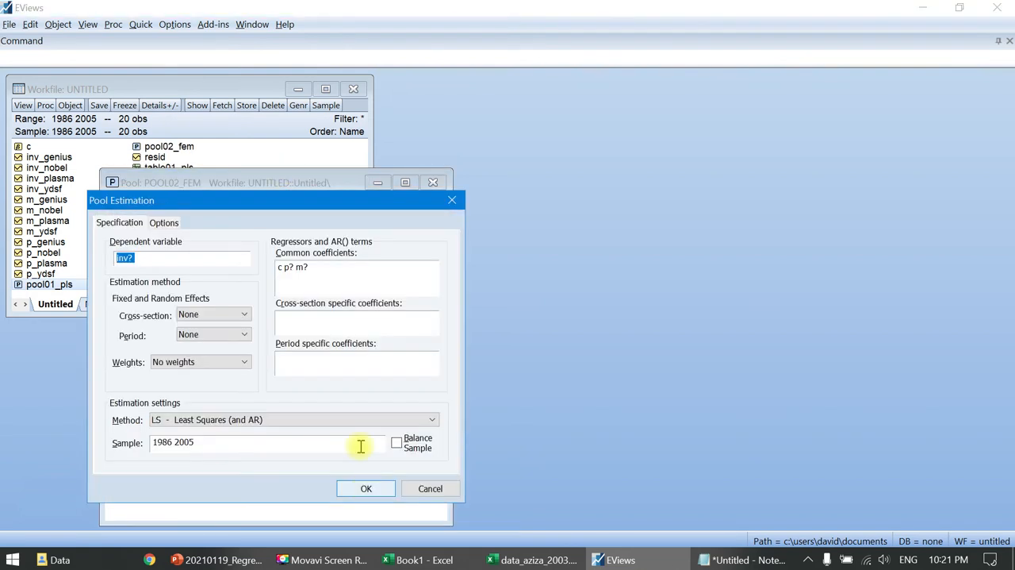
click(221, 315)
click(210, 337)
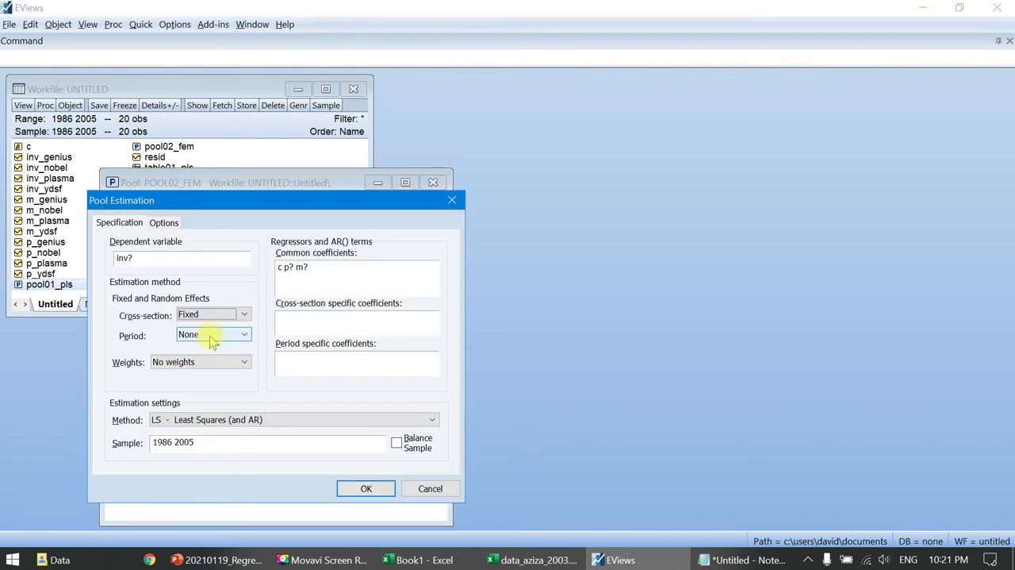
click(369, 489)
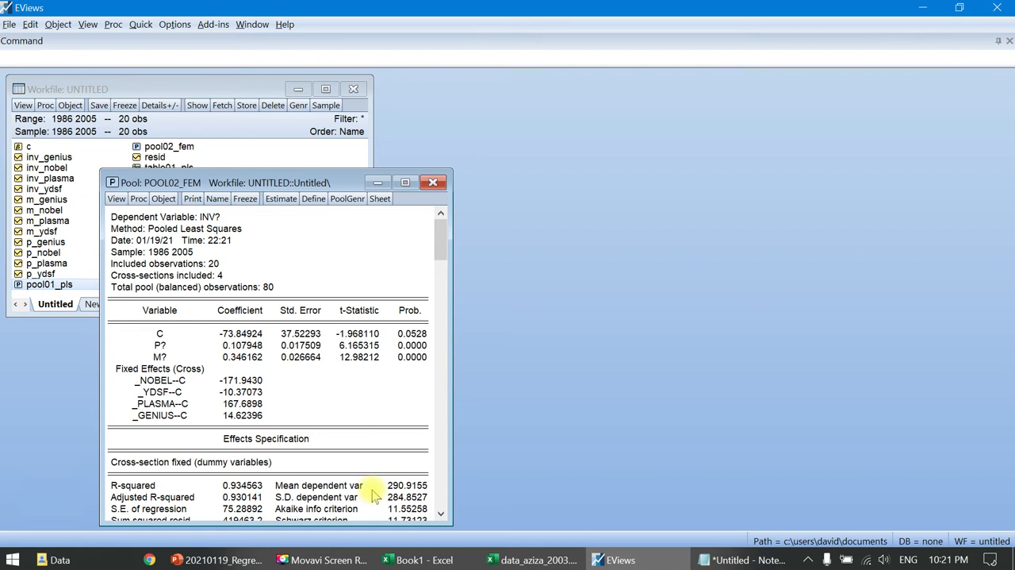
- Freeze the fixed effects estimation output as a table named table02_fem, and close the table and pool windows
click(245, 198)
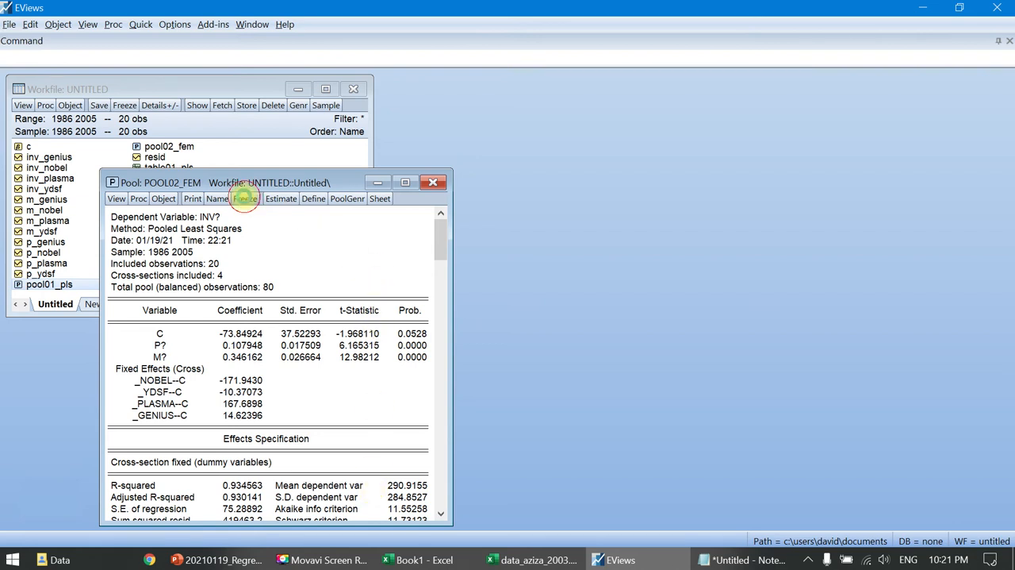
click(241, 223)
click(251, 341)
key(BackSpace)
text(2_fem)
key(Return)
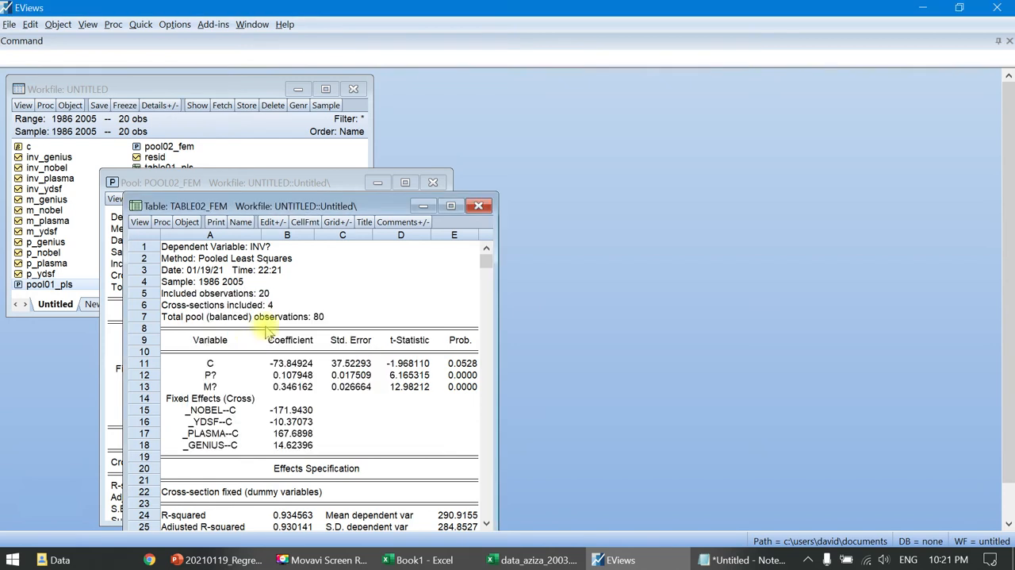
click(478, 206)
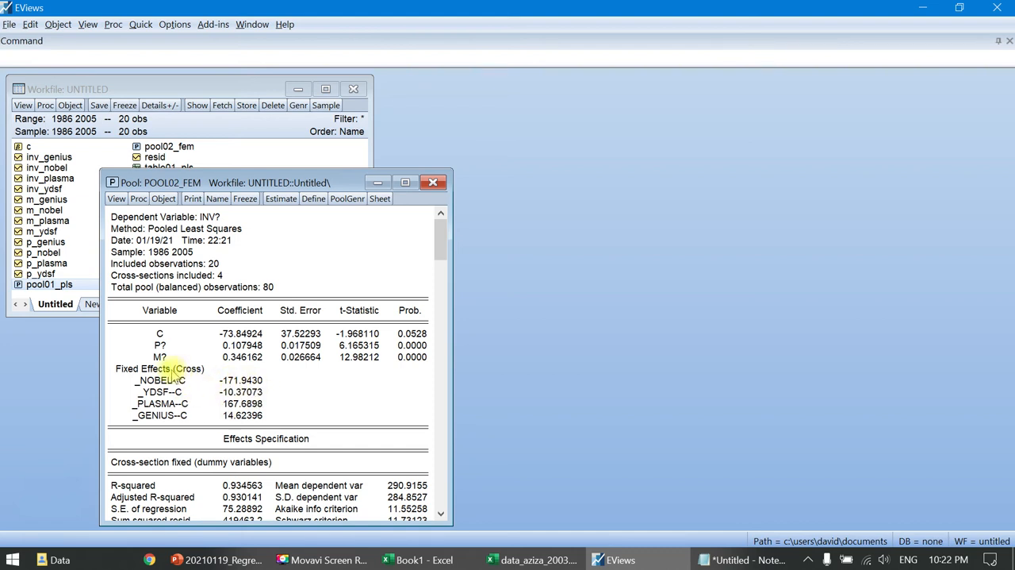
click(433, 183)
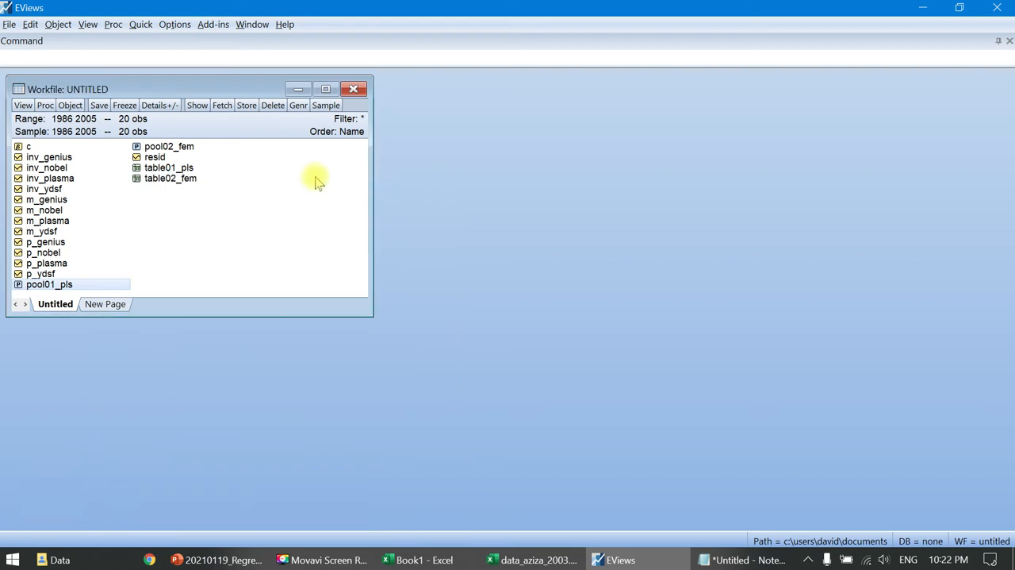
- Duplicate the pool02_fem object and name the copy pool03_rem
double_click(177, 150)
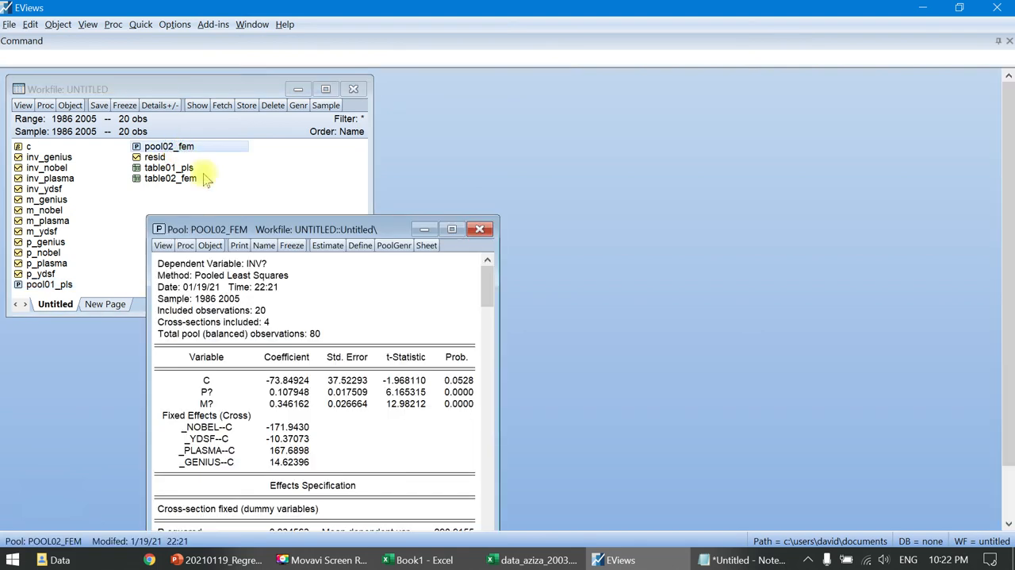
click(209, 245)
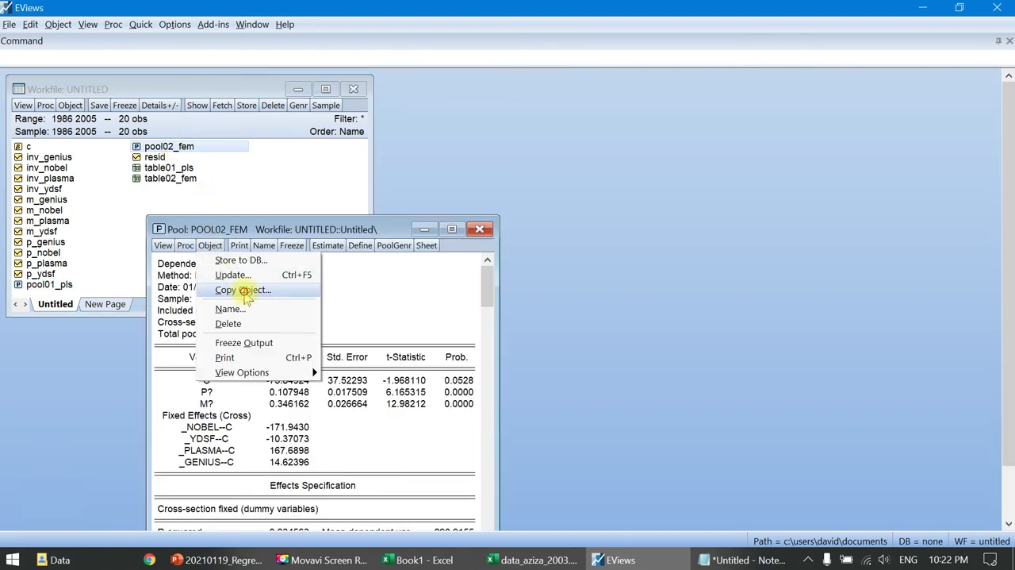
click(244, 290)
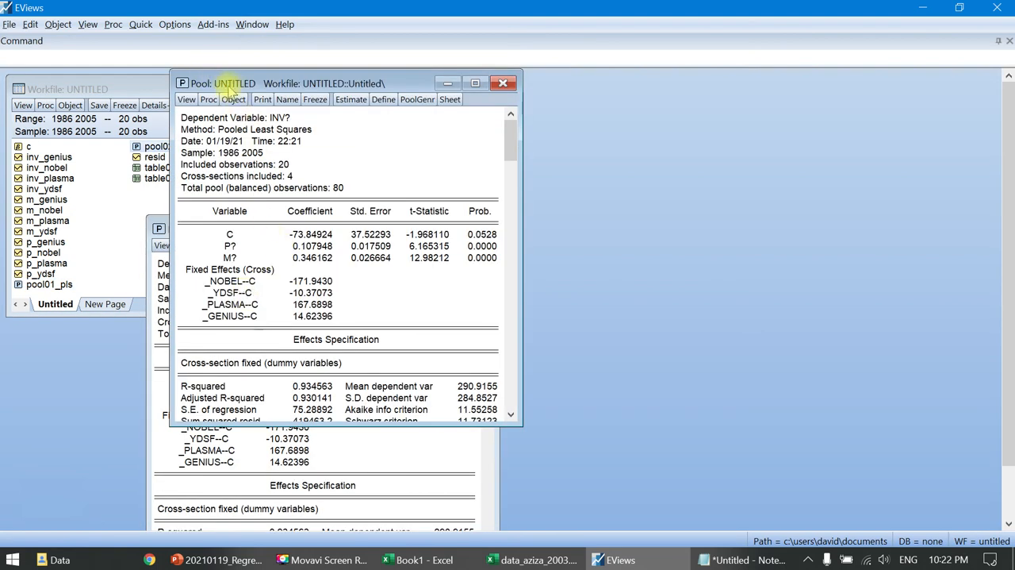
click(287, 99)
click(282, 216)
key(BackSpace)
text(3_rem)
key(Return)
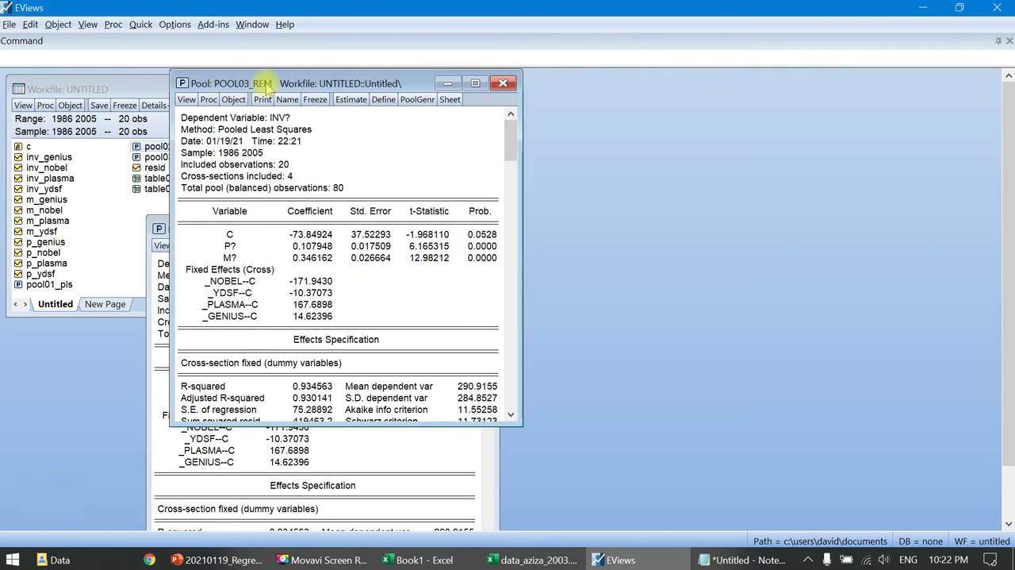
- Re-estimate the pool03_rem pool with cross-section effects set to Random
click(357, 99)
click(308, 215)
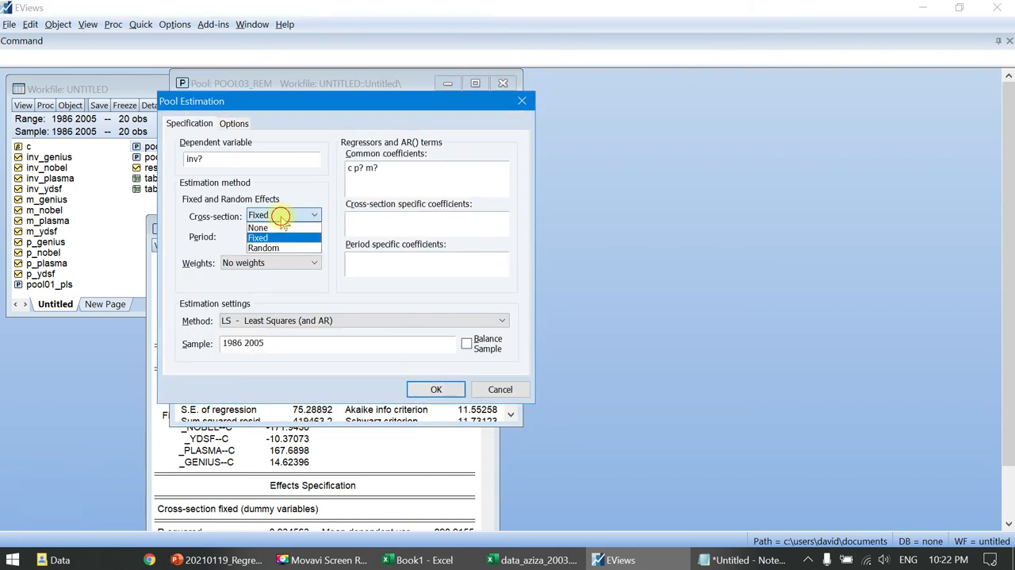
click(281, 248)
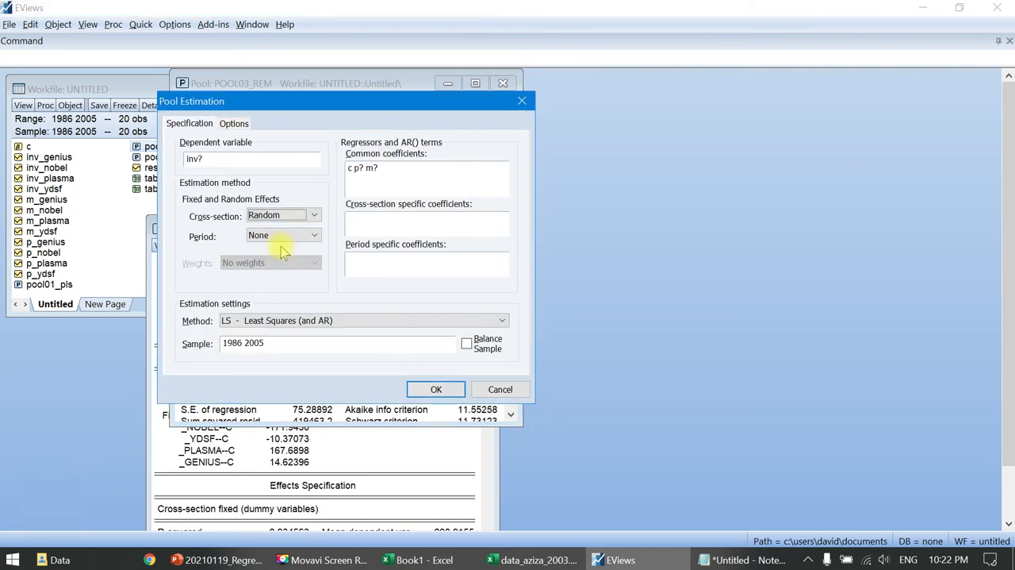
click(436, 390)
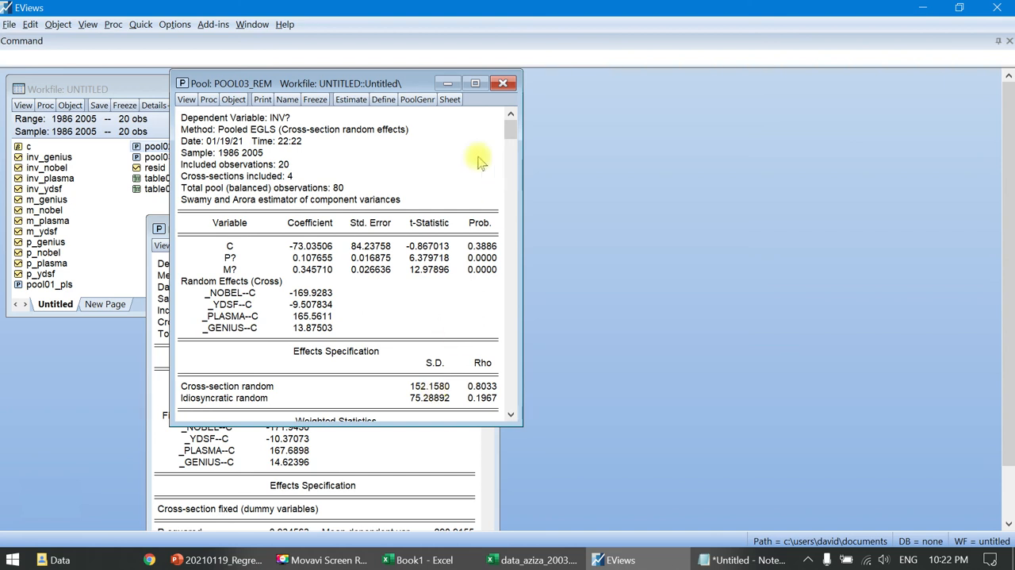
- Freeze the random effects estimation output as a table named table03_rem, and close the table and both pool windows
click(299, 101)
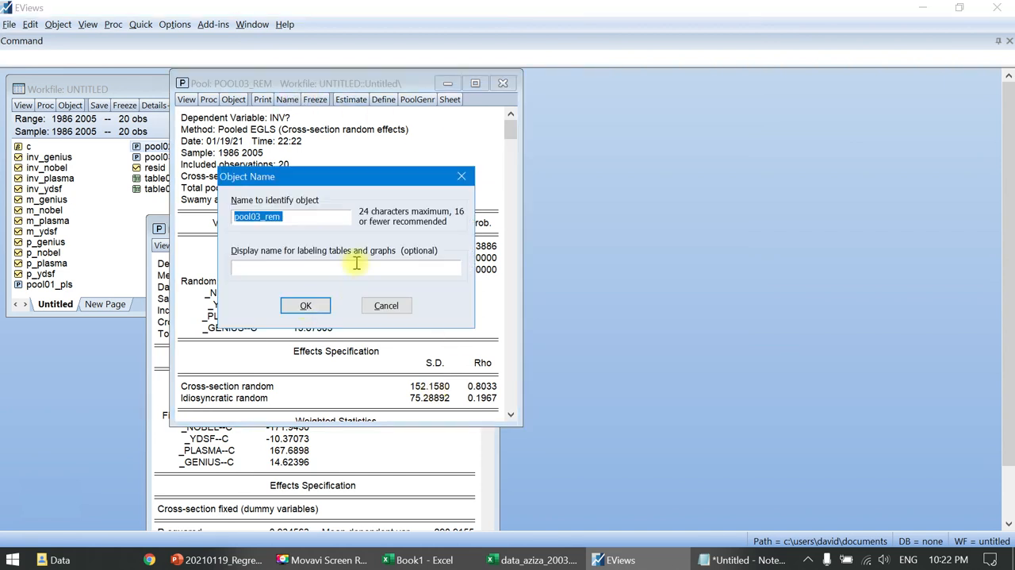
key(Escape)
click(315, 105)
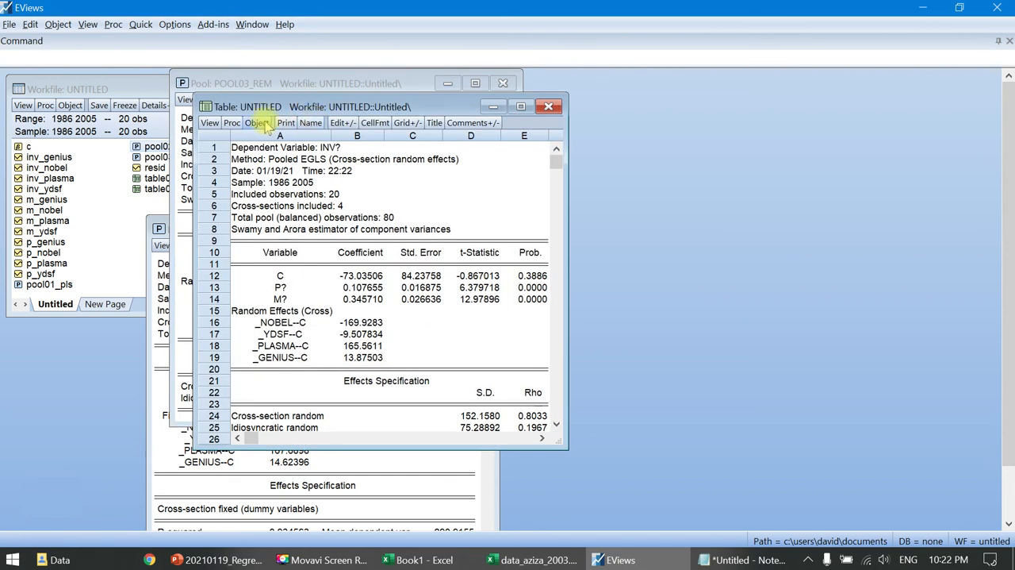
click(310, 123)
key(End)
key(BackSpace)
text(3)
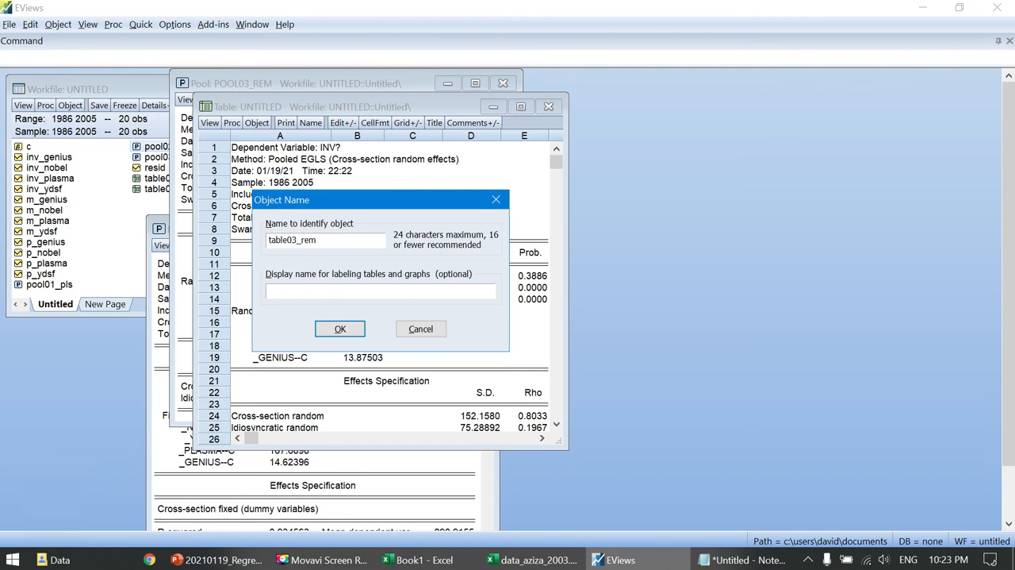
key(Return)
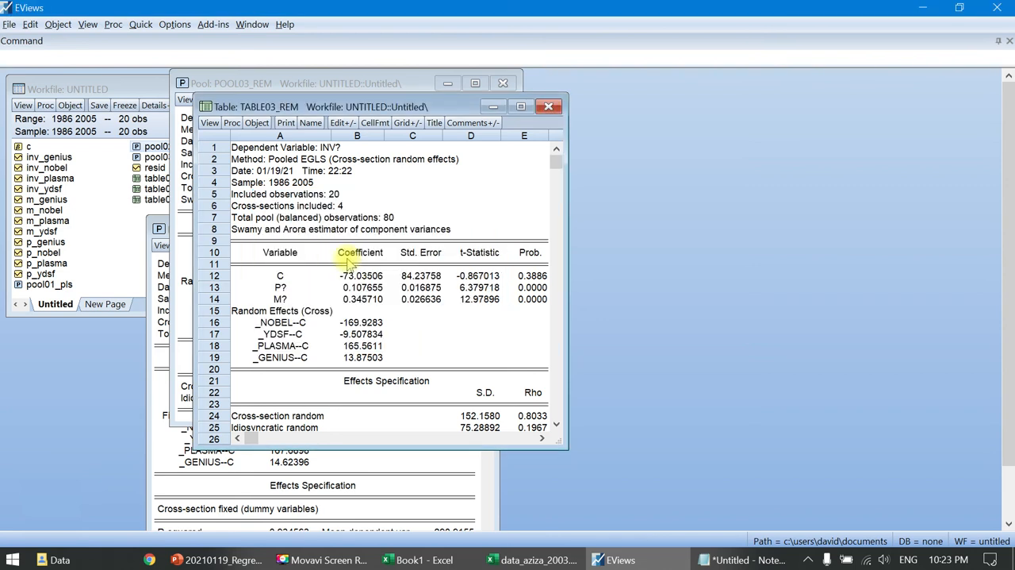
click(547, 106)
click(505, 84)
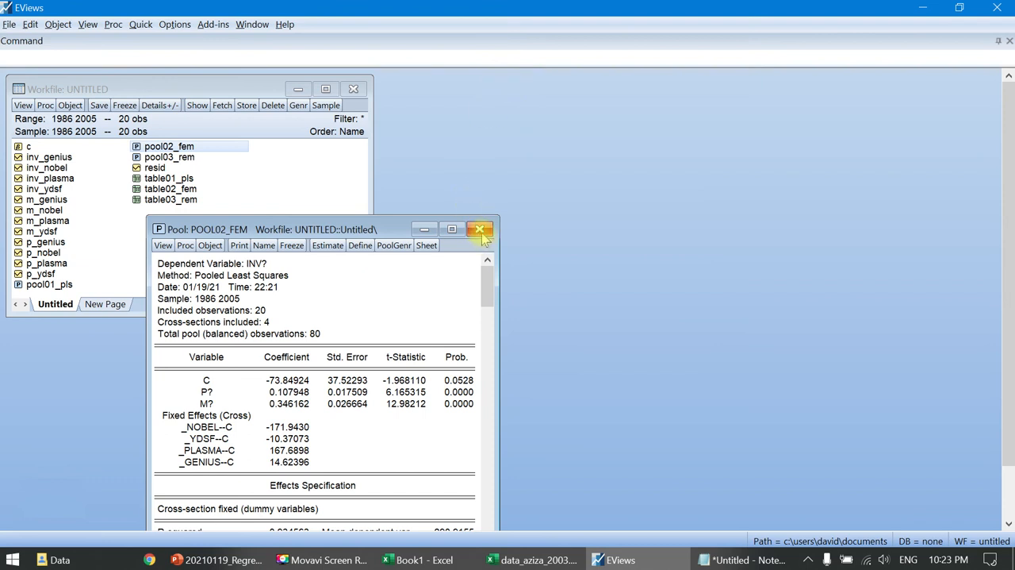
click(479, 230)
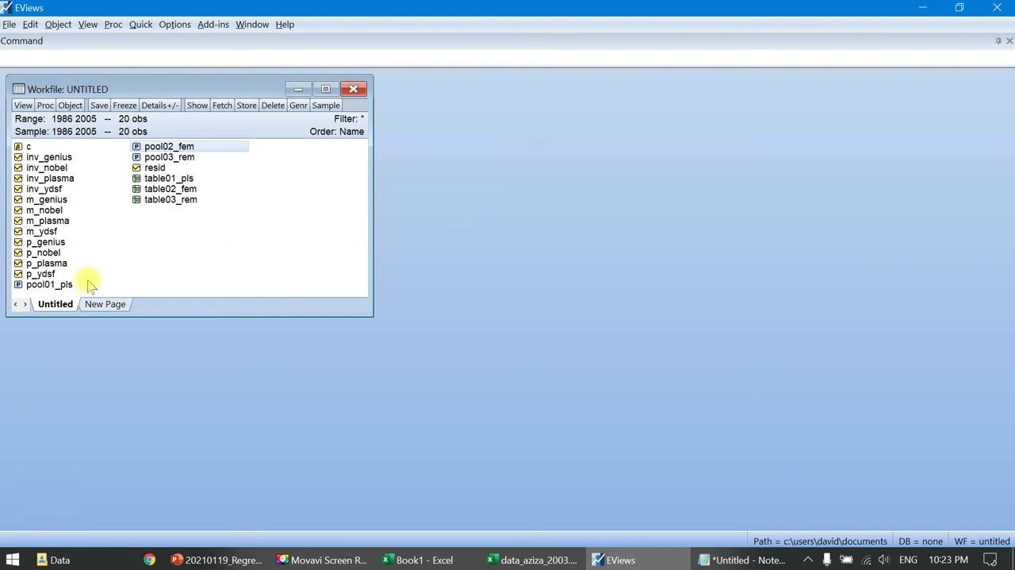
- Run the Redundant Fixed Effects - Likelihood Ratio test on pool02_fem, and close the pool window
click(188, 151)
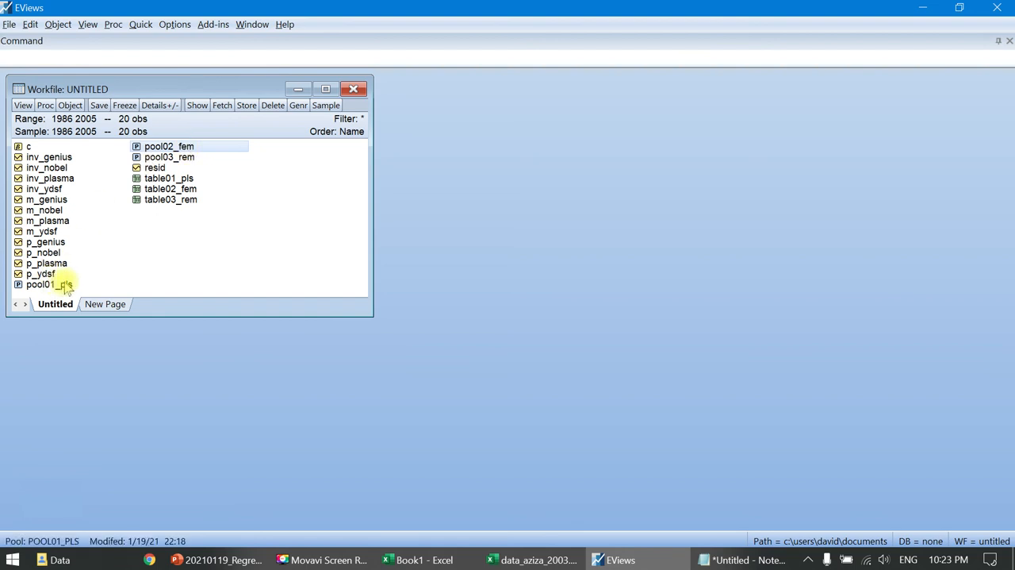
double_click(185, 147)
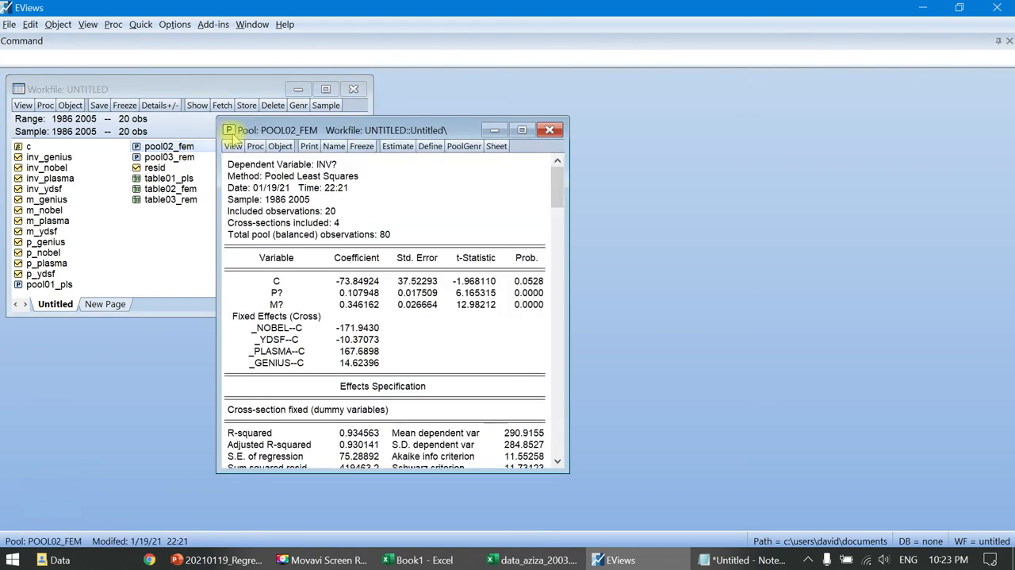
click(233, 147)
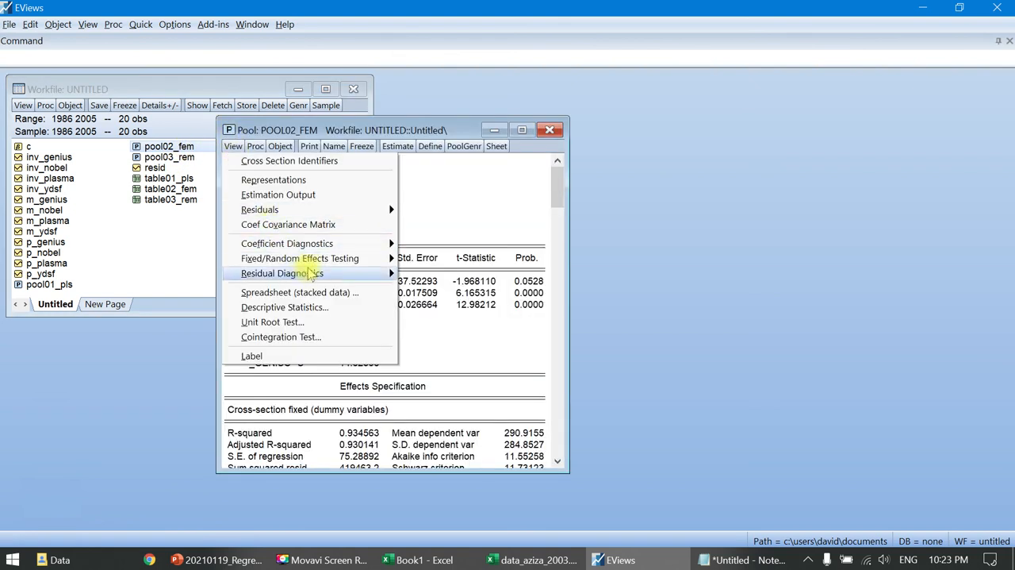
mouse_move(392, 264)
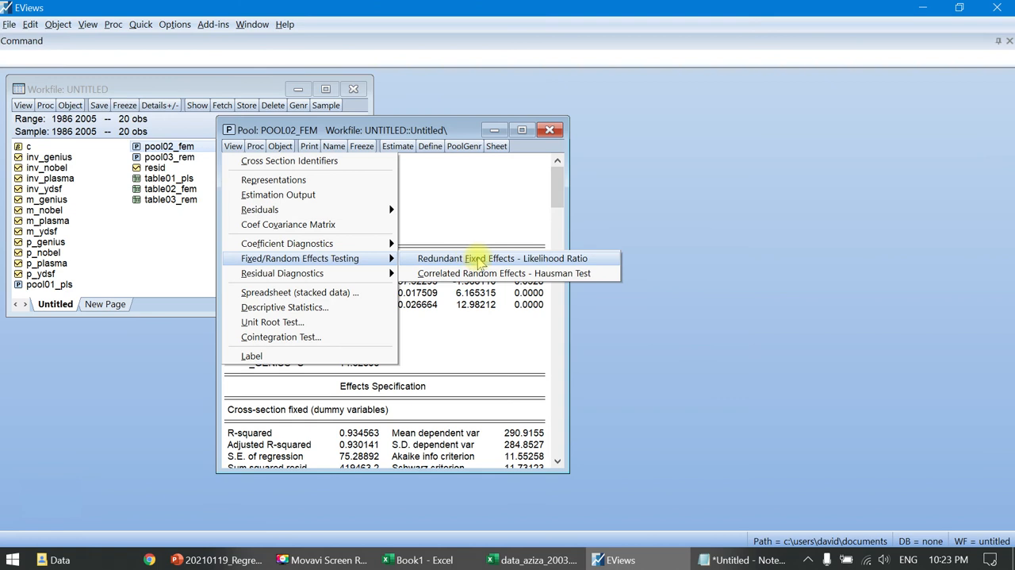
click(507, 260)
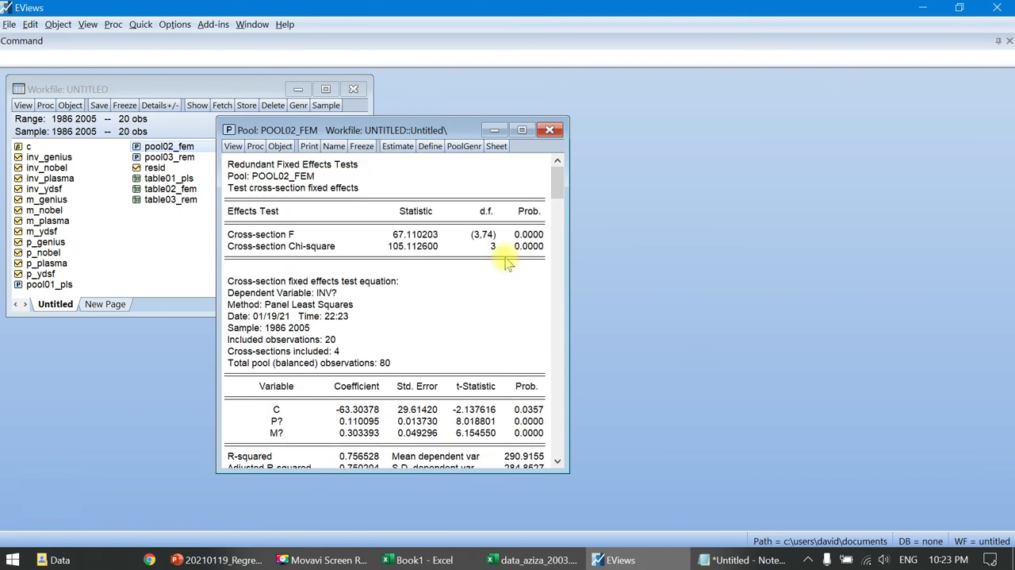
click(549, 130)
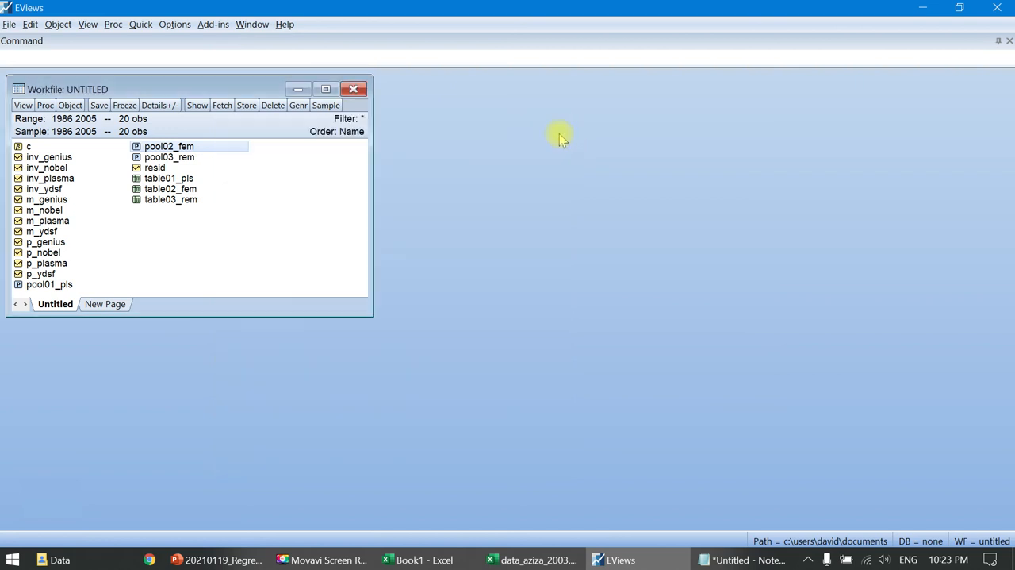
- Try to run the Redundant Fixed Effects - Likelihood Ratio test on pool01_pls
click(42, 289)
double_click(42, 289)
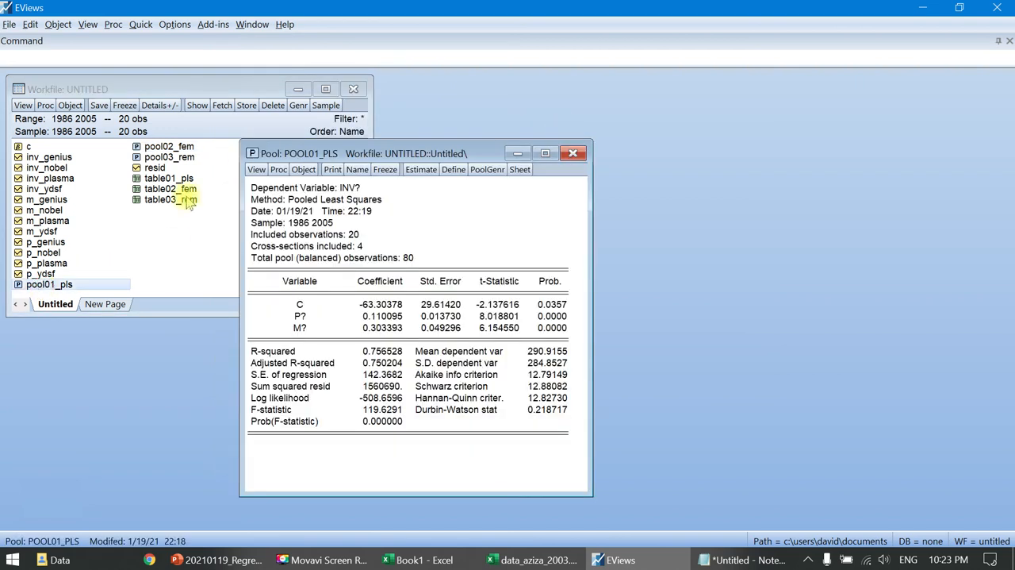
click(256, 169)
mouse_move(414, 284)
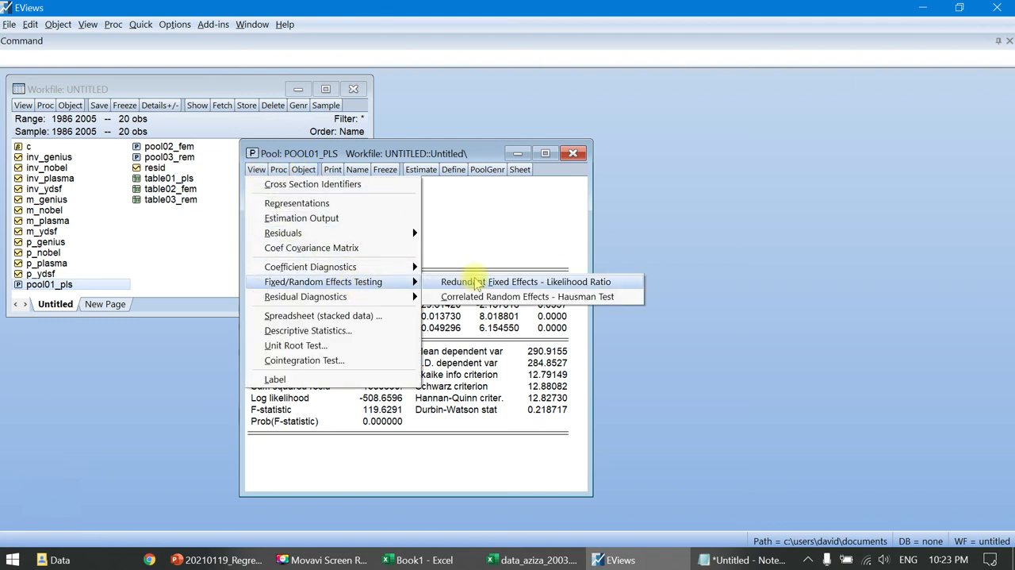
click(476, 282)
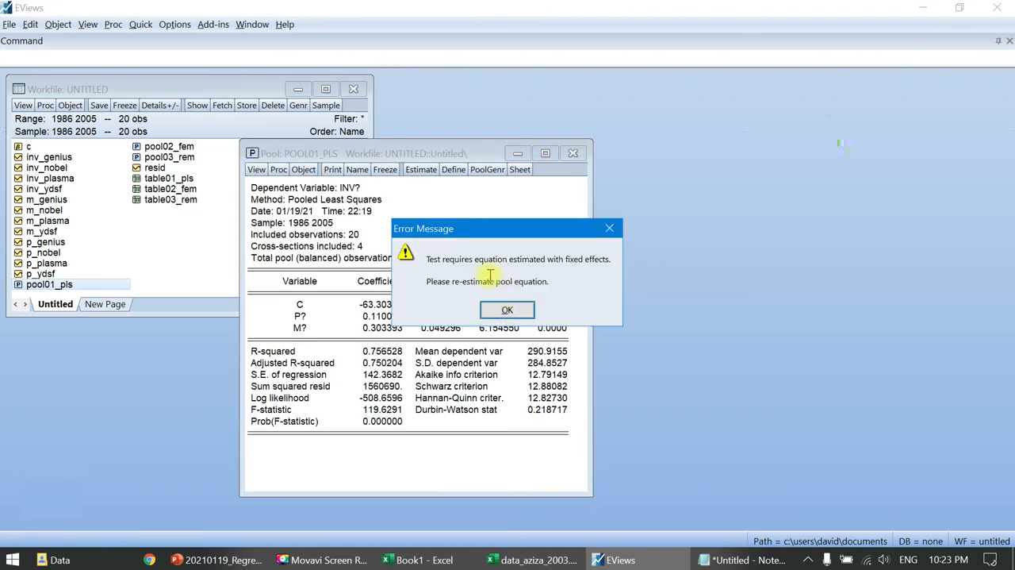